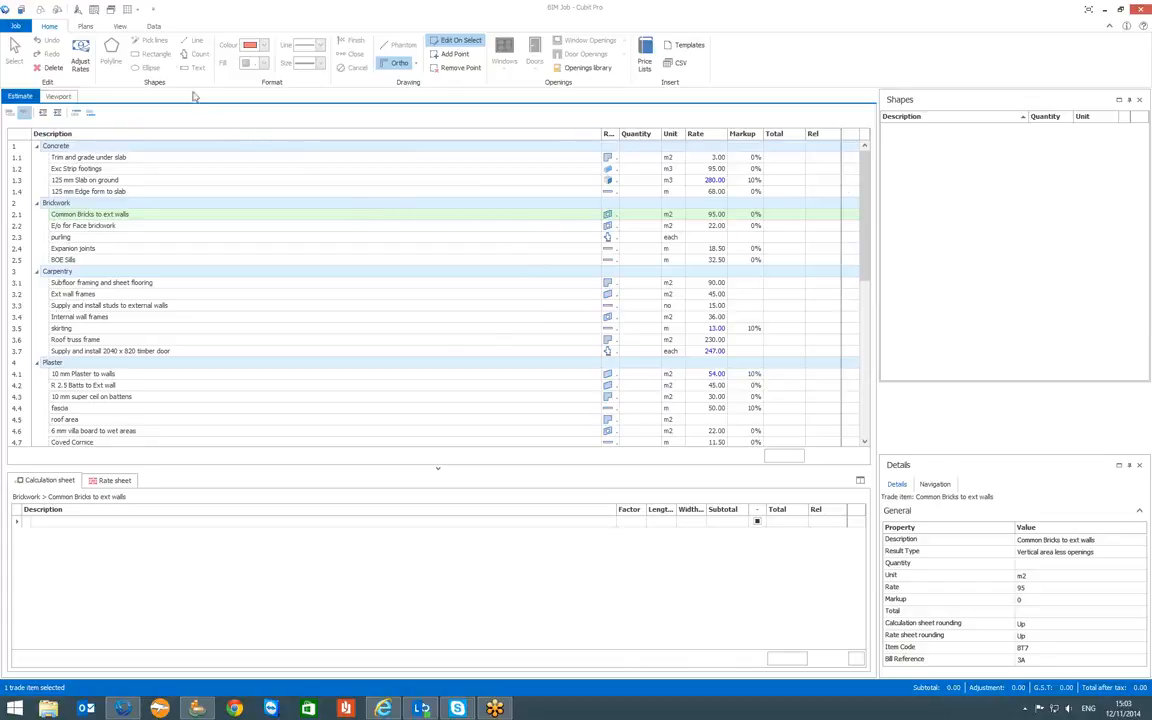
- Show the BIM pane beside the estimate with more height and launch the BIM Reader
{"action": "left_click", "coordinate": [119, 27]}
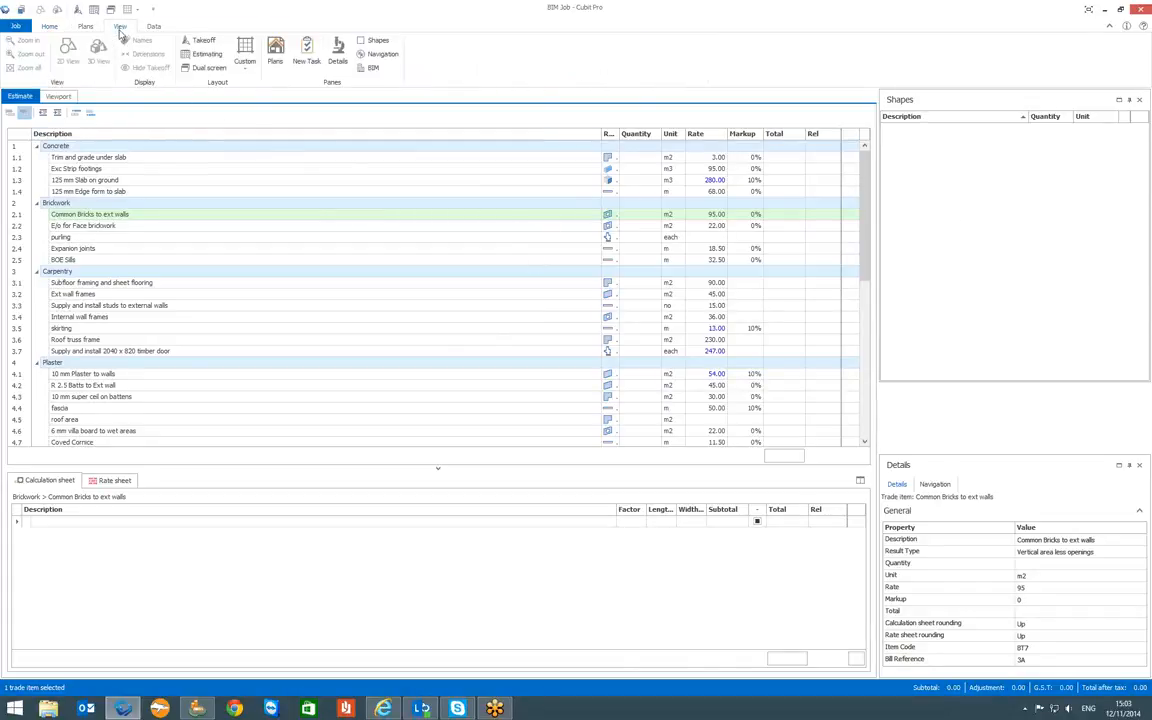
{"action": "left_click", "coordinate": [372, 68]}
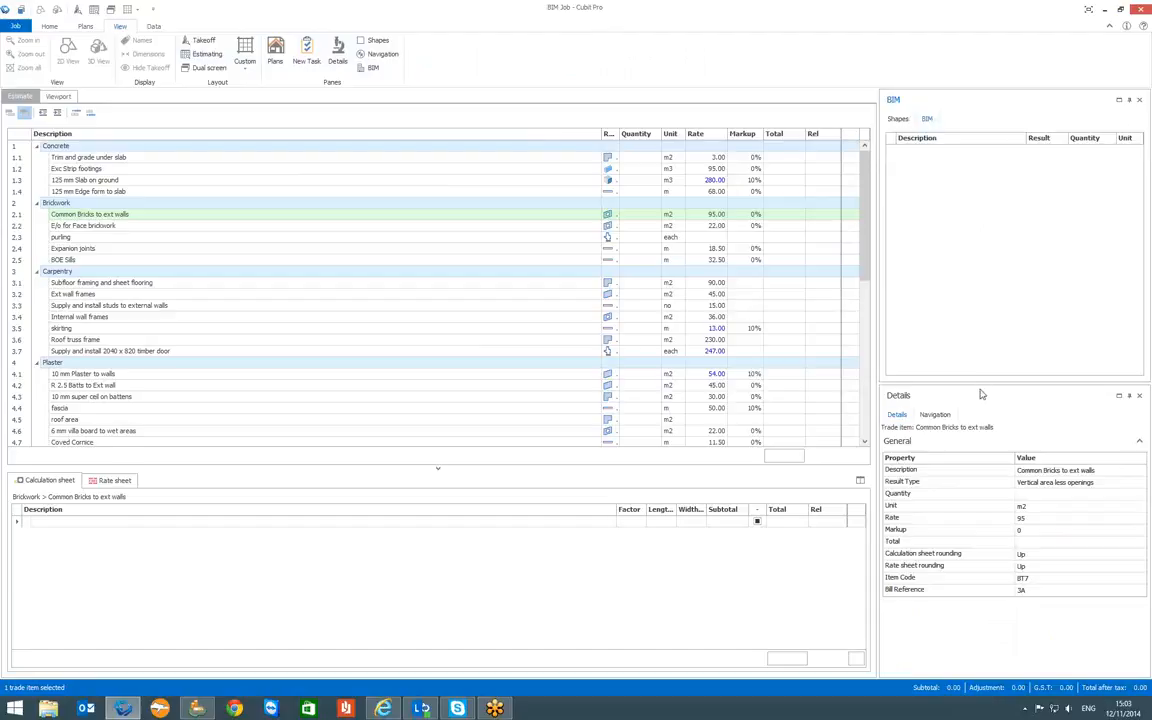
{"action": "left_click", "coordinate": [153, 27]}
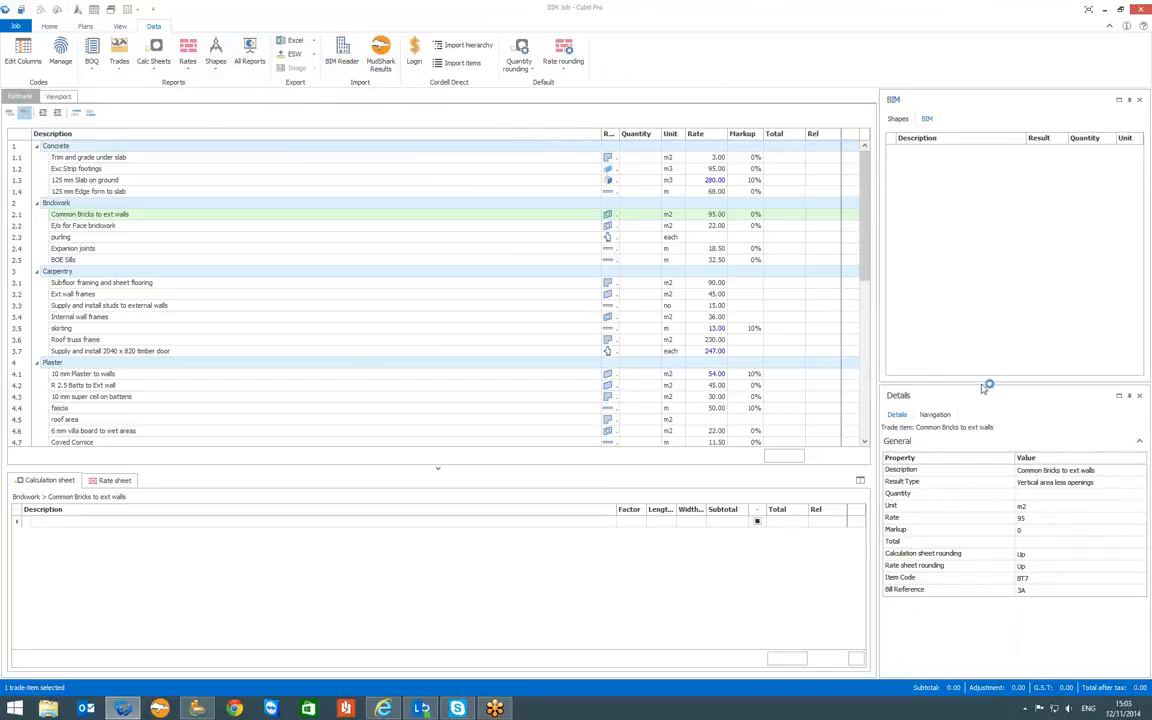
{"action": "left_click_drag", "start_coordinate": [972, 384], "coordinate": [972, 549]}
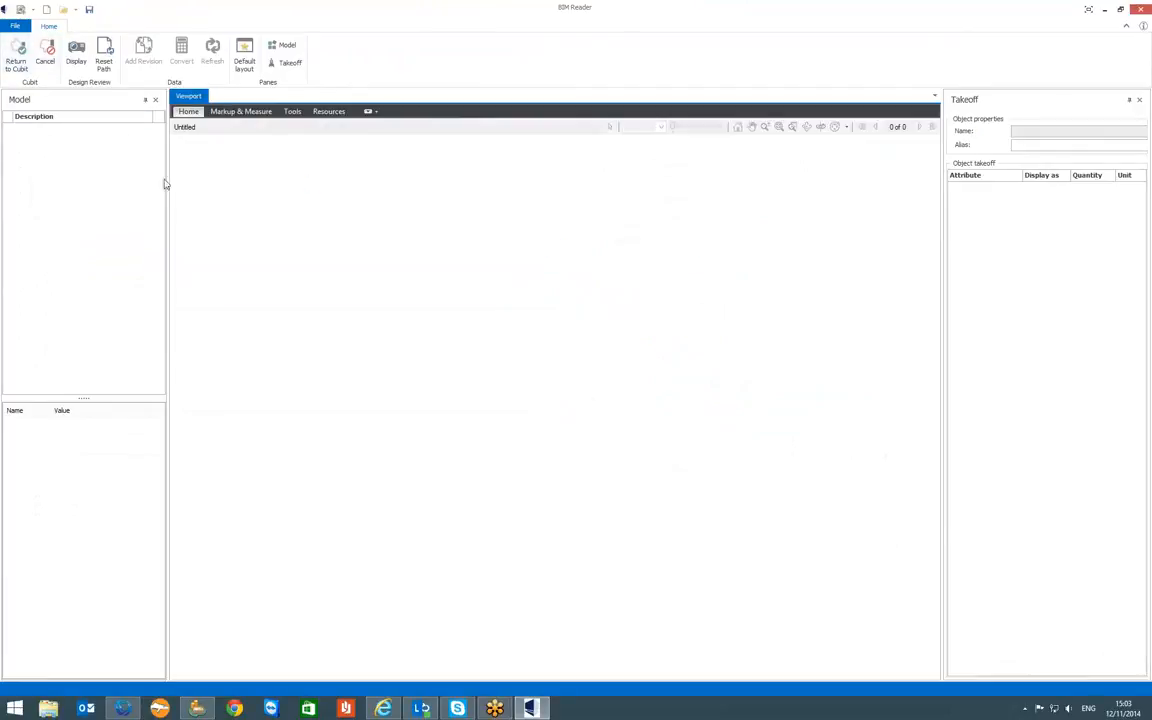
- Insert the plan A_55720_BLDG 2.dwfx from C:\BT2 Drawing Files\BIM Models and display it in Design Review
{"action": "left_click", "coordinate": [16, 28]}
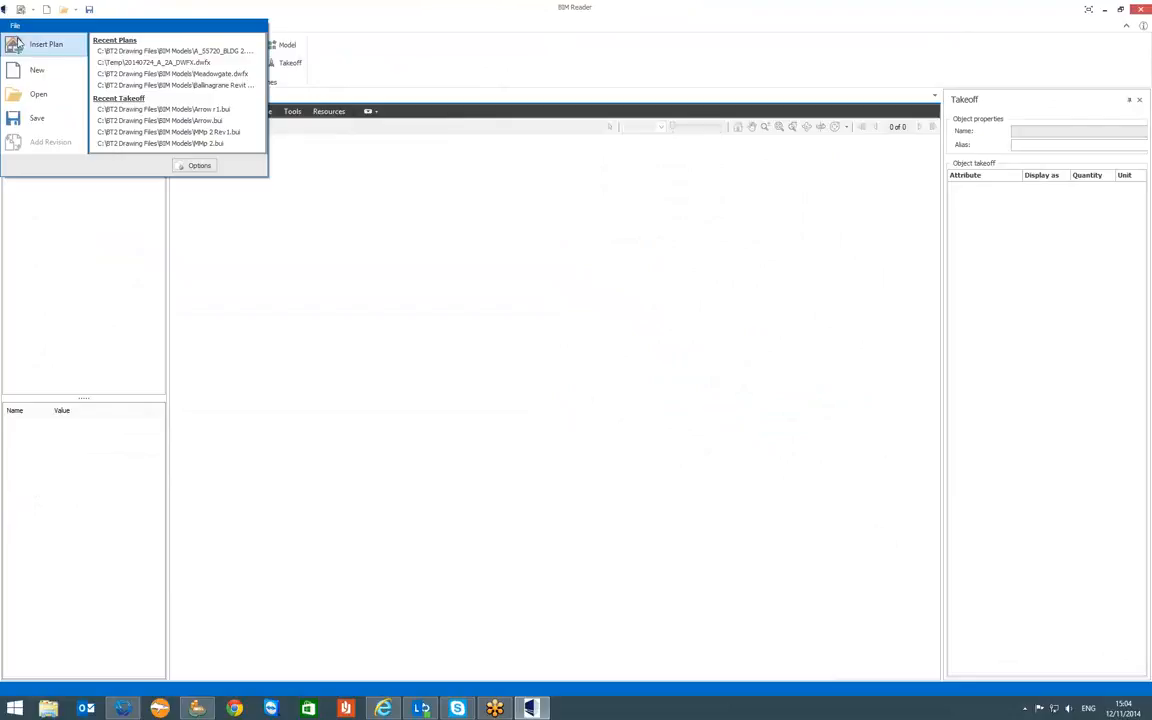
{"action": "left_click", "coordinate": [40, 44]}
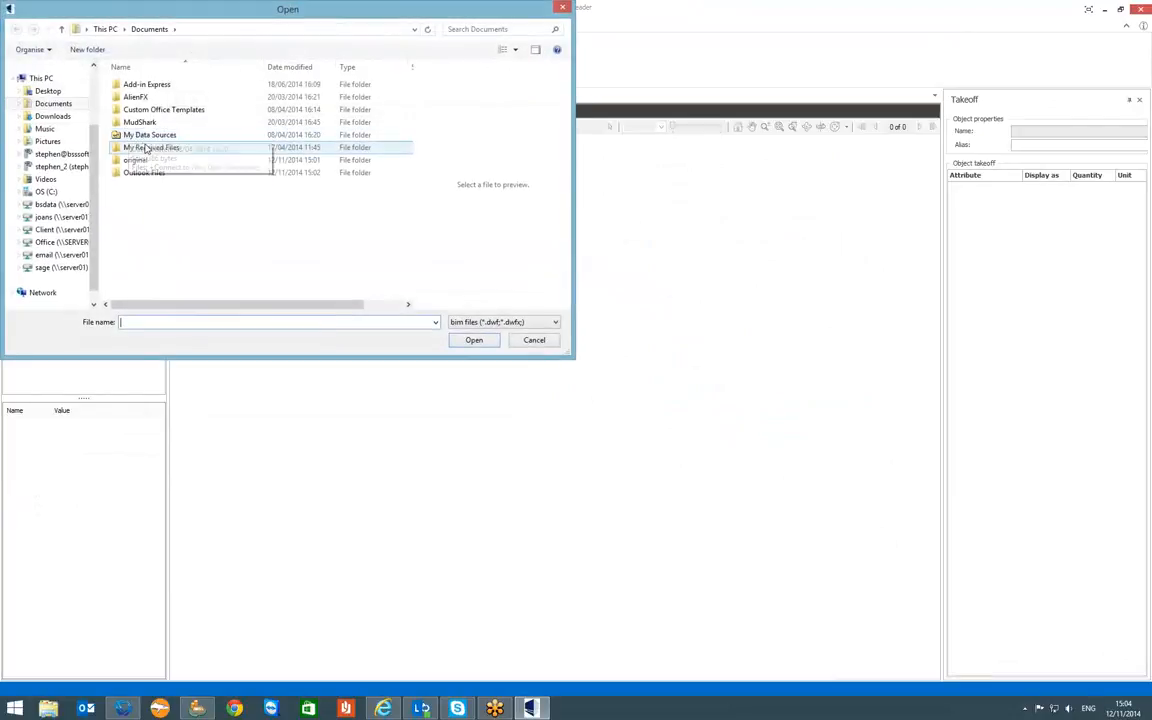
{"action": "left_click", "coordinate": [45, 191]}
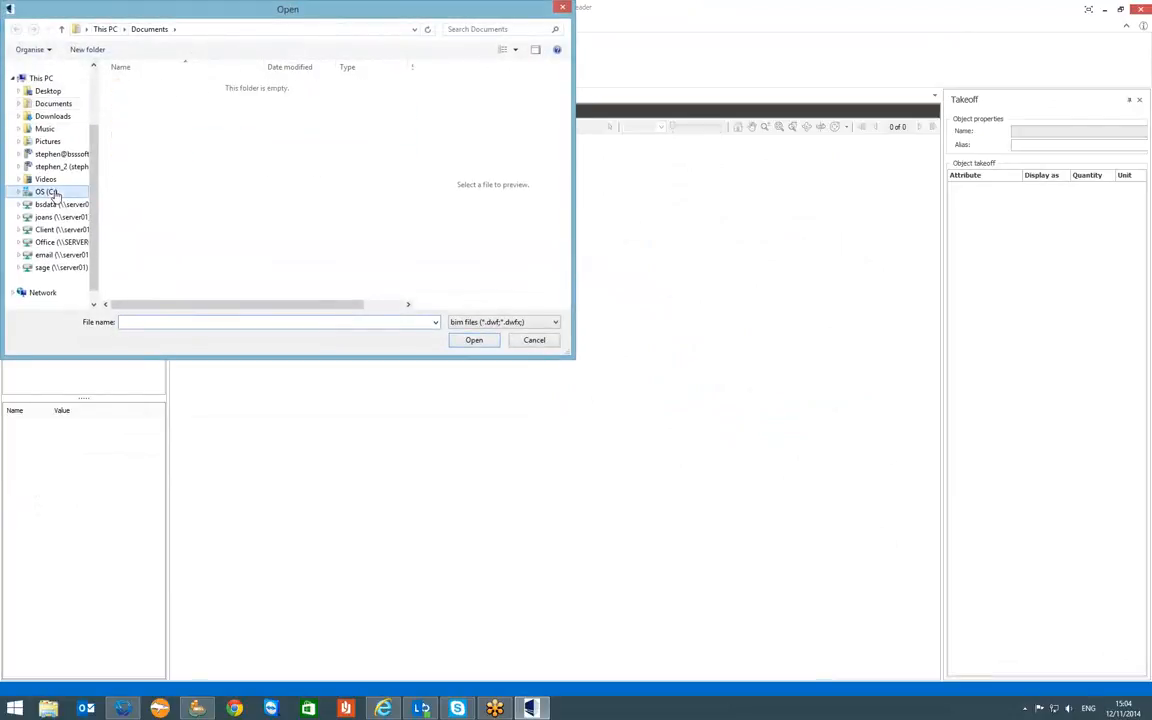
{"action": "double_click", "coordinate": [145, 97]}
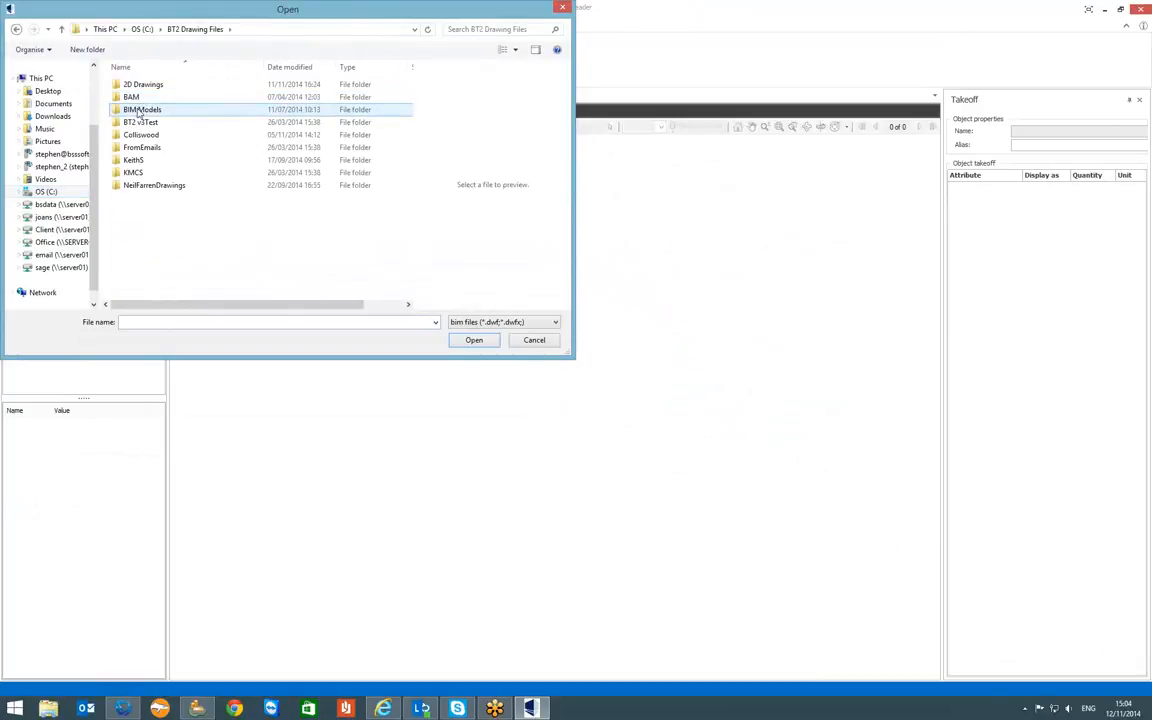
{"action": "double_click", "coordinate": [140, 106]}
{"action": "left_click", "coordinate": [168, 69]}
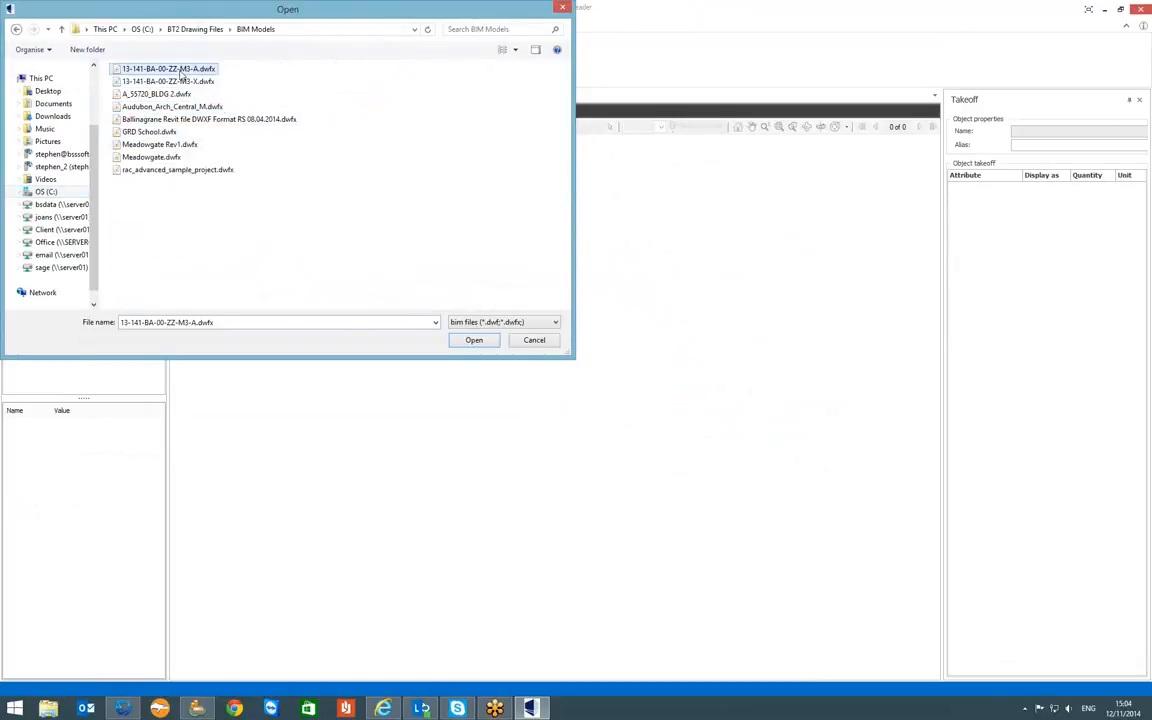
{"action": "left_click", "coordinate": [175, 82]}
{"action": "left_click", "coordinate": [152, 94]}
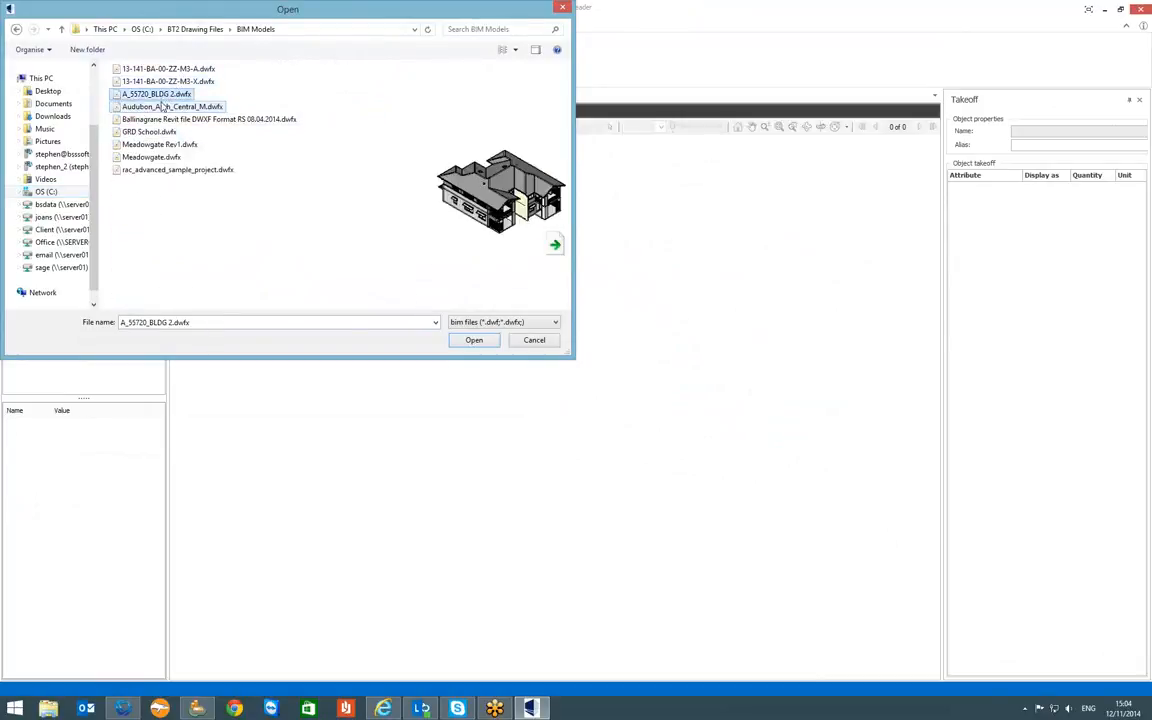
{"action": "left_click", "coordinate": [474, 341]}
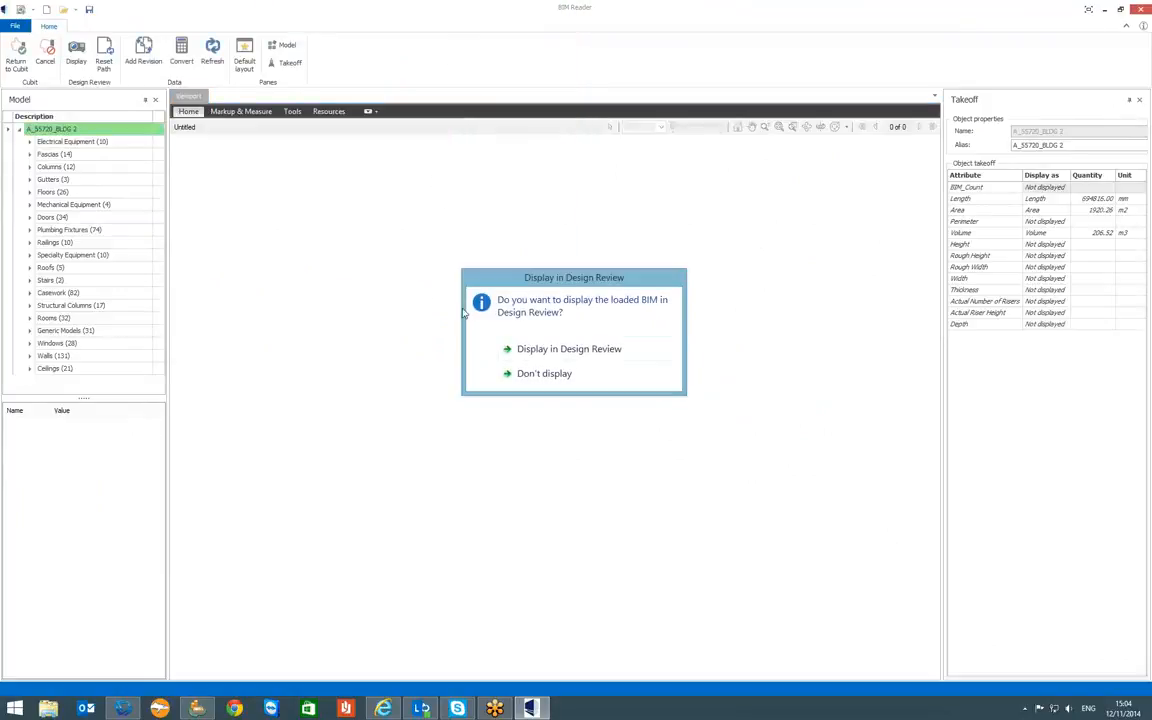
{"action": "left_click", "coordinate": [561, 349]}
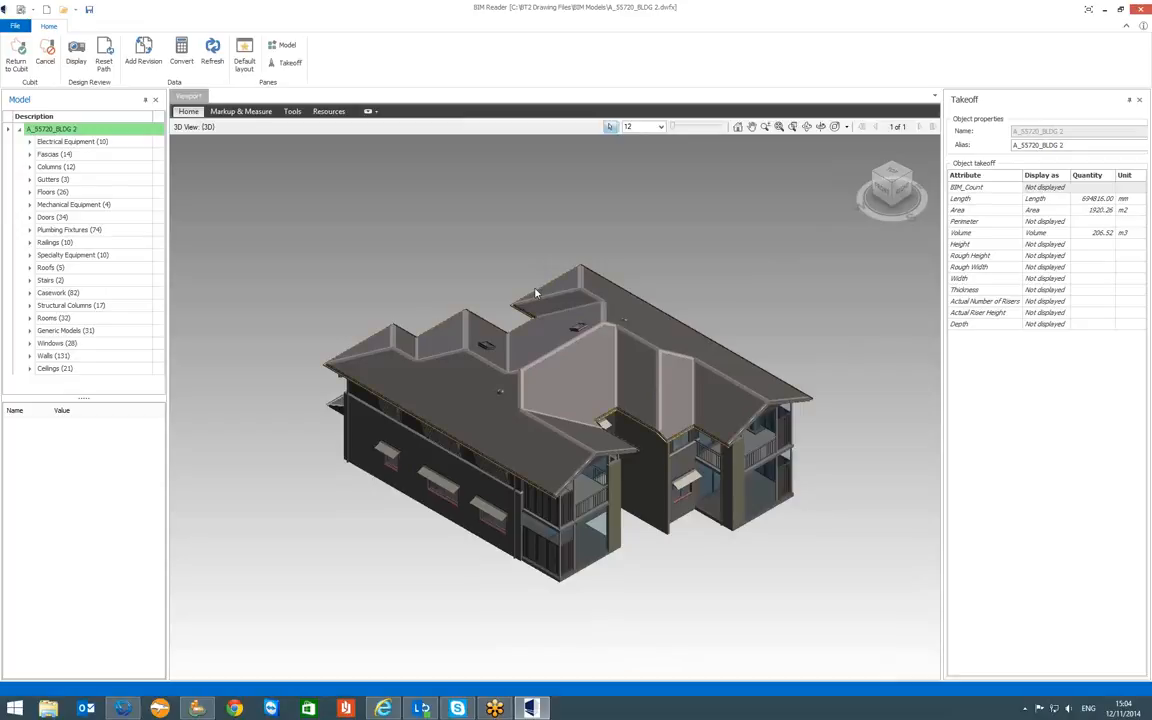
{"action": "left_click", "coordinate": [535, 292]}
- In a second BIM Reader launched from Cubit, insert Meadowgate.dwfx from the BIM Models folder and display it in Design Review
{"action": "left_click", "coordinate": [123, 708]}
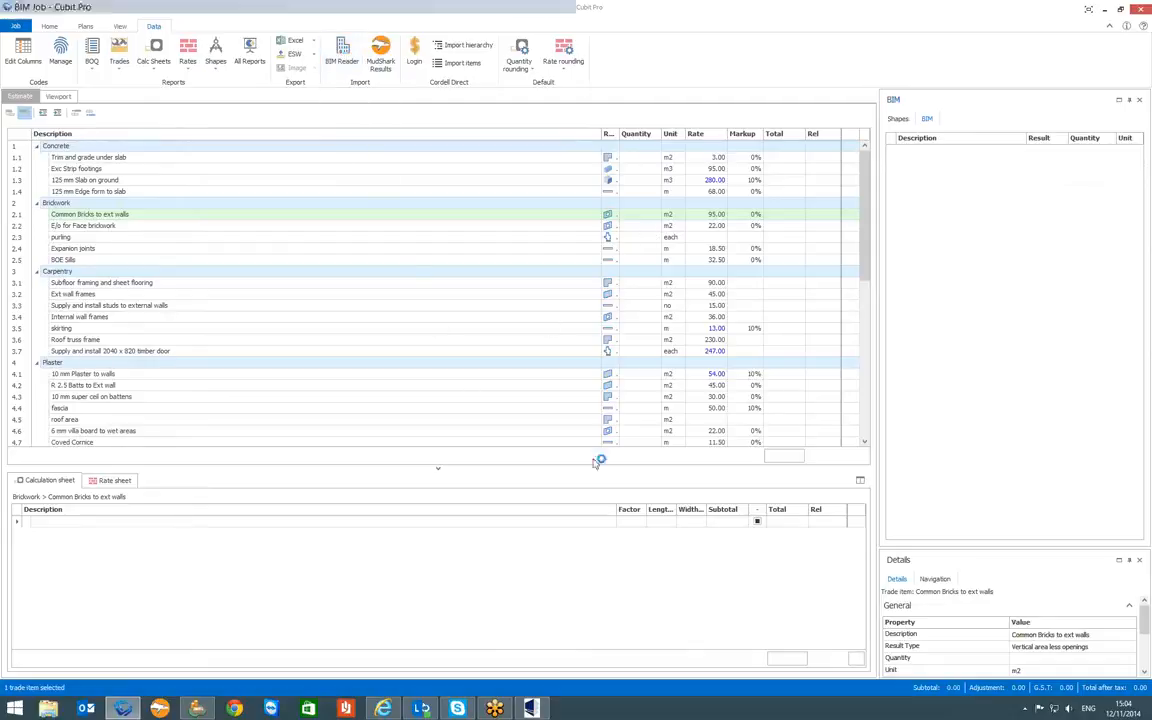
{"action": "left_click", "coordinate": [533, 708]}
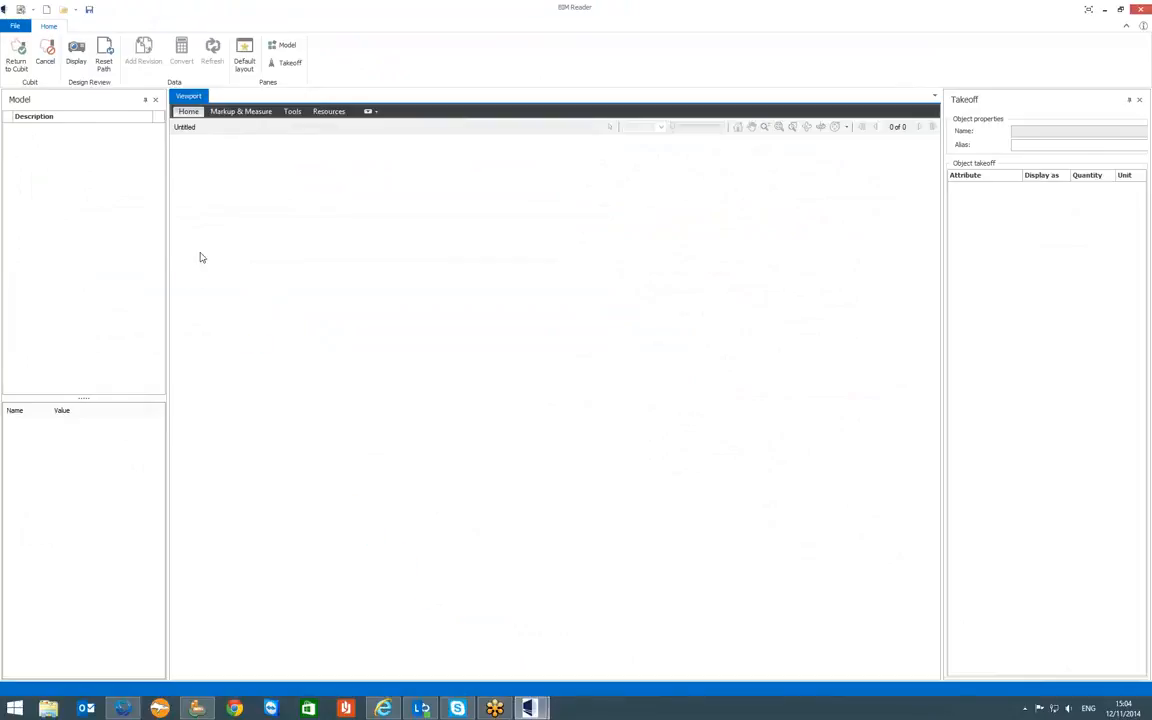
{"action": "left_click", "coordinate": [14, 28]}
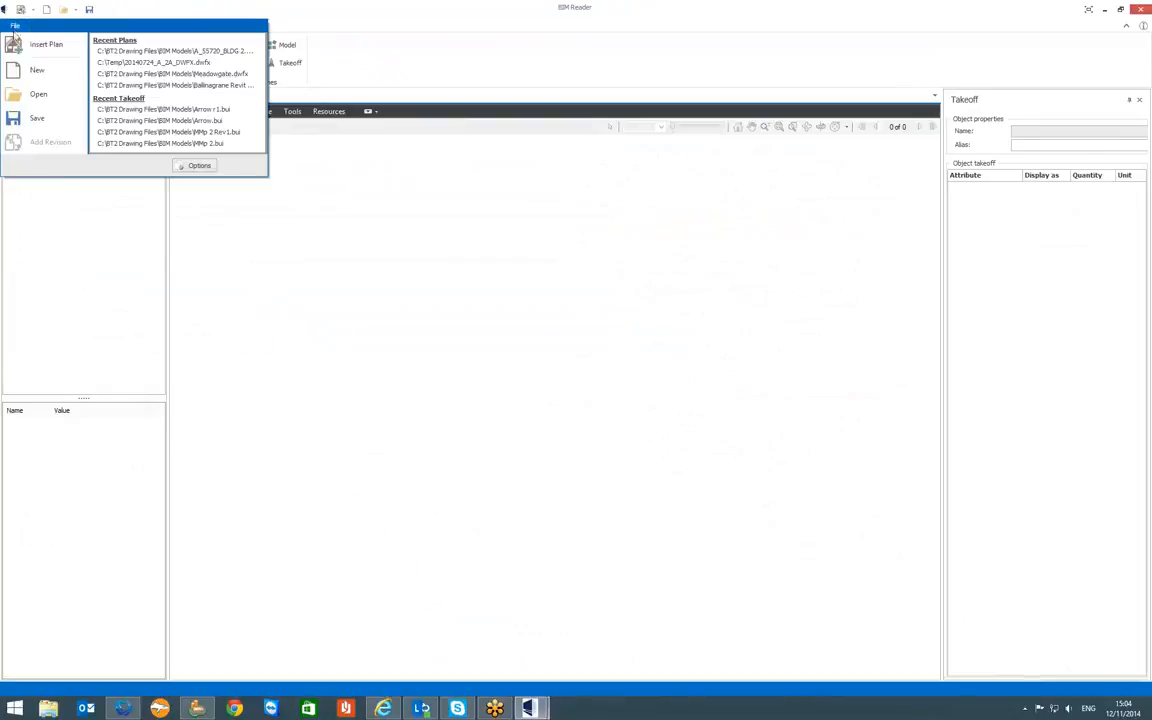
{"action": "left_click", "coordinate": [30, 44]}
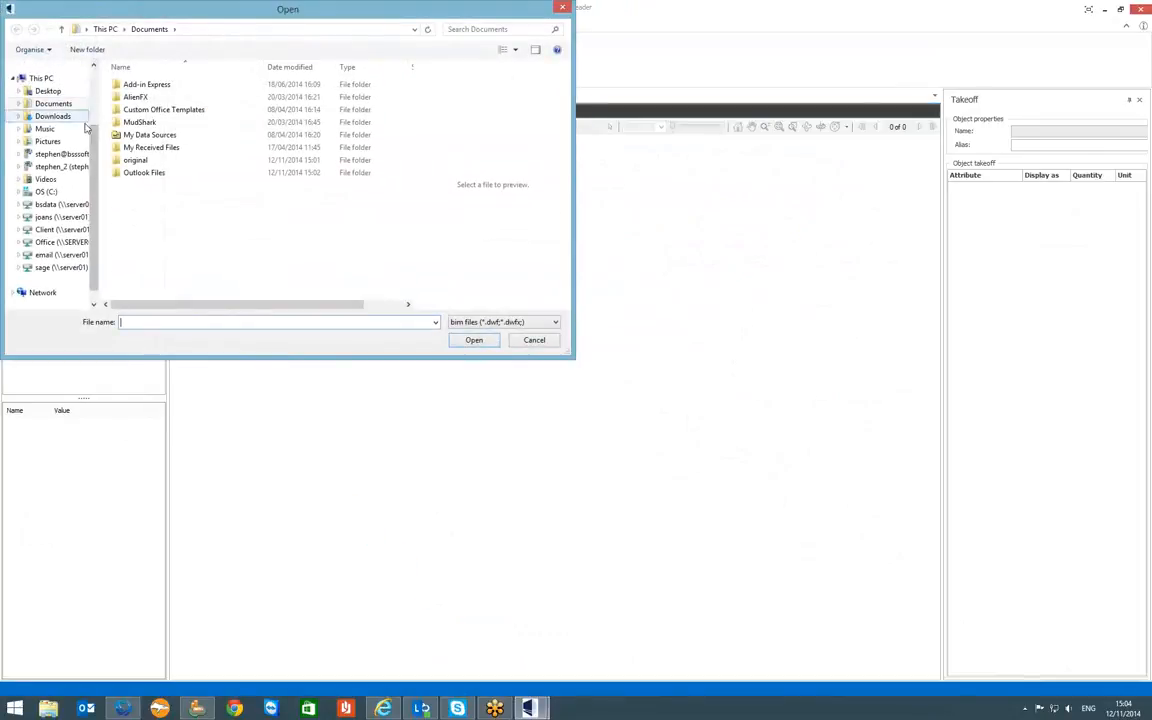
{"action": "left_click", "coordinate": [60, 191]}
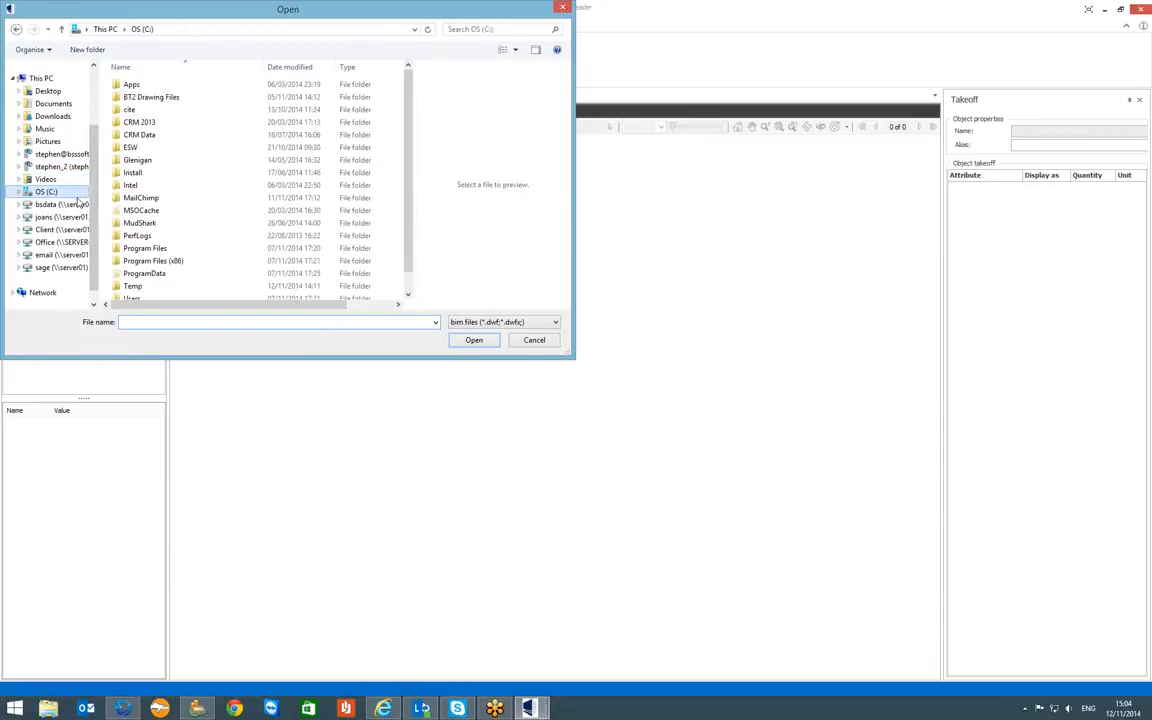
{"action": "double_click", "coordinate": [160, 97]}
{"action": "double_click", "coordinate": [162, 110]}
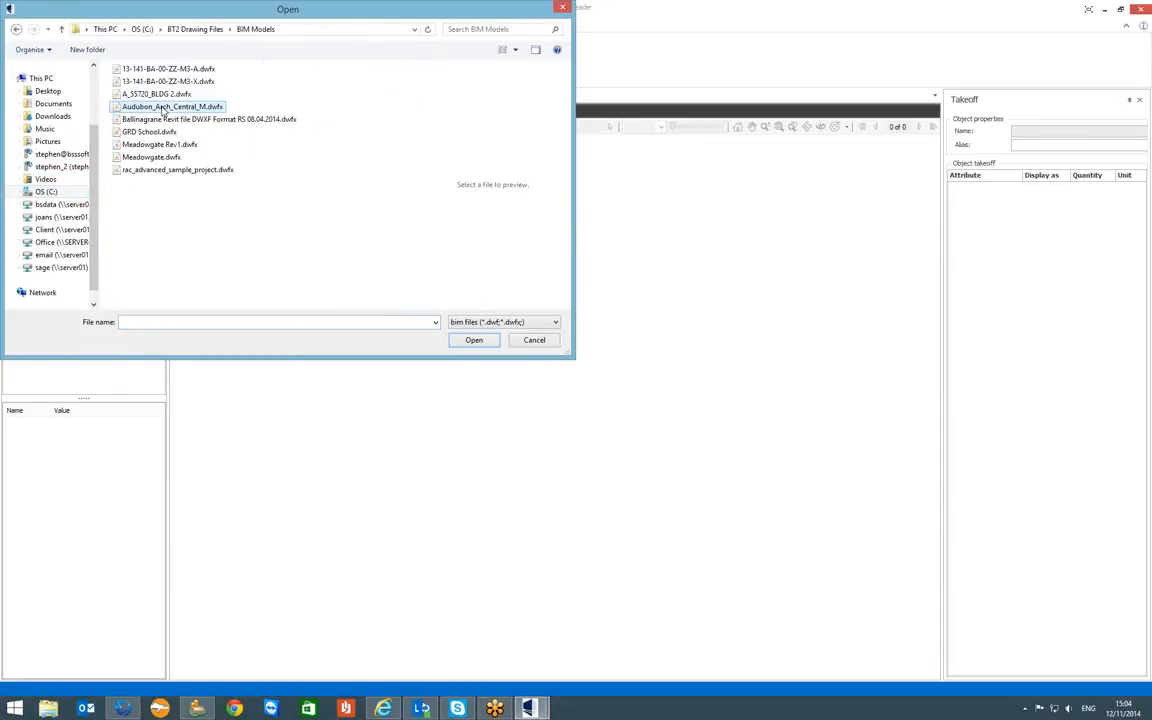
{"action": "left_click", "coordinate": [152, 158]}
{"action": "left_click", "coordinate": [474, 340]}
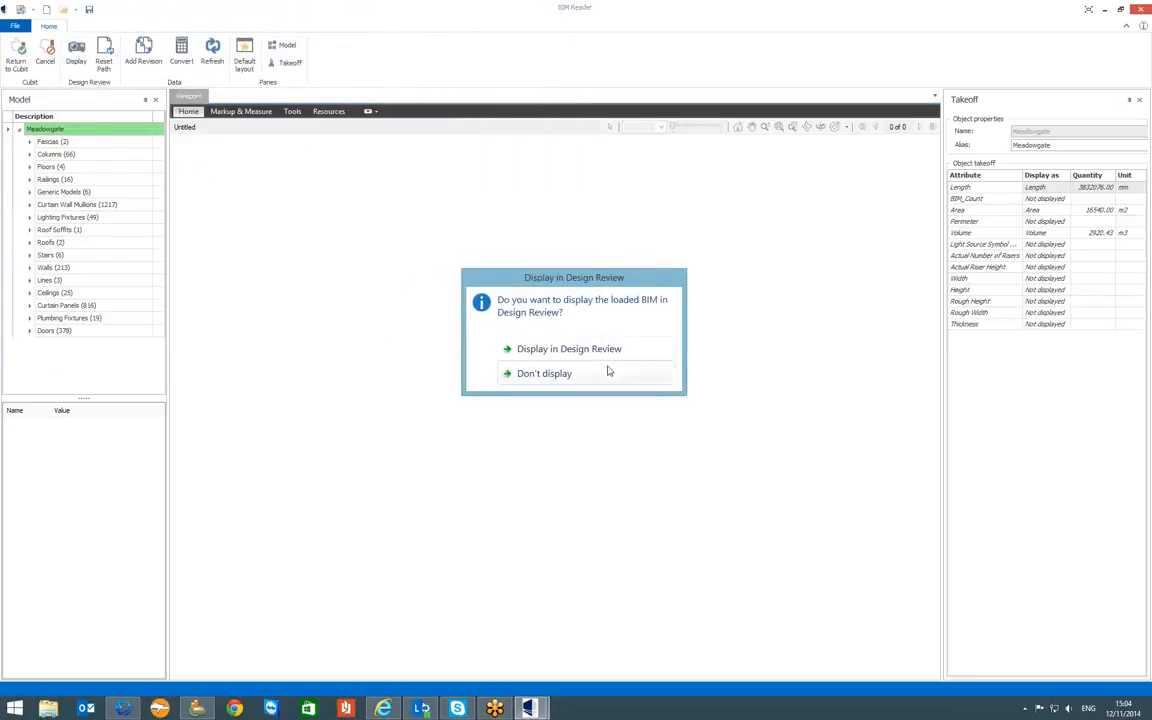
{"action": "left_click", "coordinate": [601, 350]}
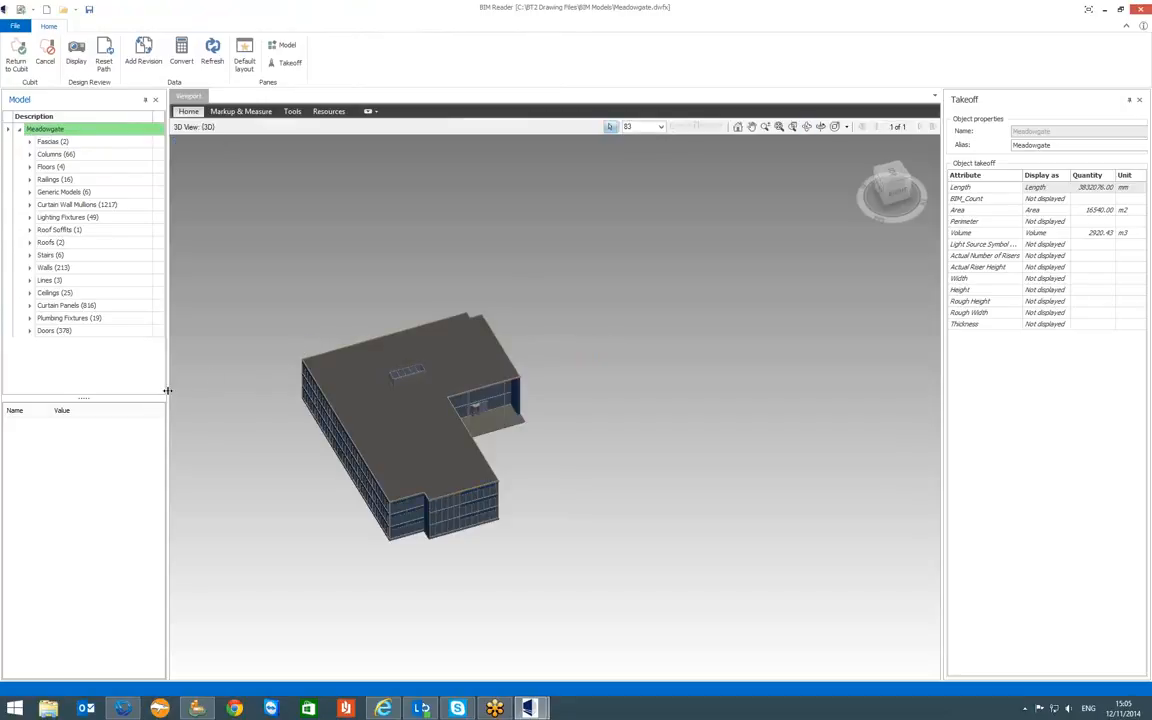
- Widen Meadowgate's Model pane and switch between the open BIM Reader windows and Cubit, finishing on A_55720_BLDG 2
{"action": "left_click_drag", "start_coordinate": [243, 386], "coordinate": [294, 392]}
{"action": "left_click", "coordinate": [535, 708]}
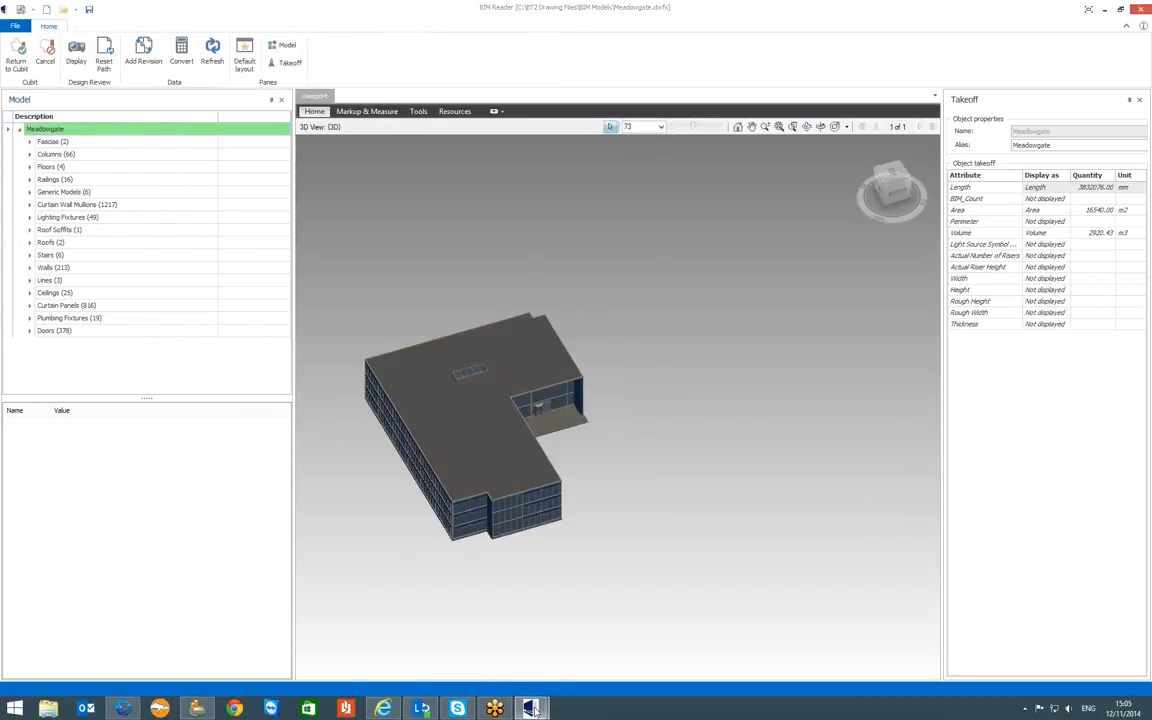
{"action": "left_click", "coordinate": [485, 605]}
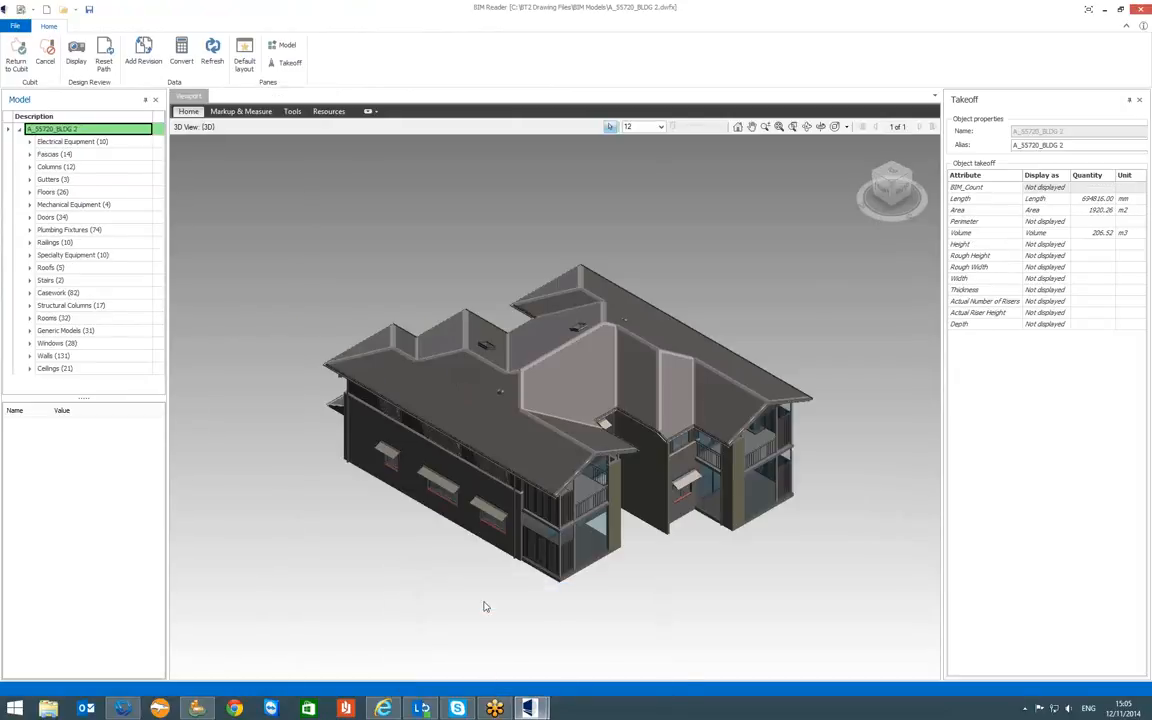
{"action": "left_click", "coordinate": [537, 707]}
{"action": "left_click", "coordinate": [578, 610]}
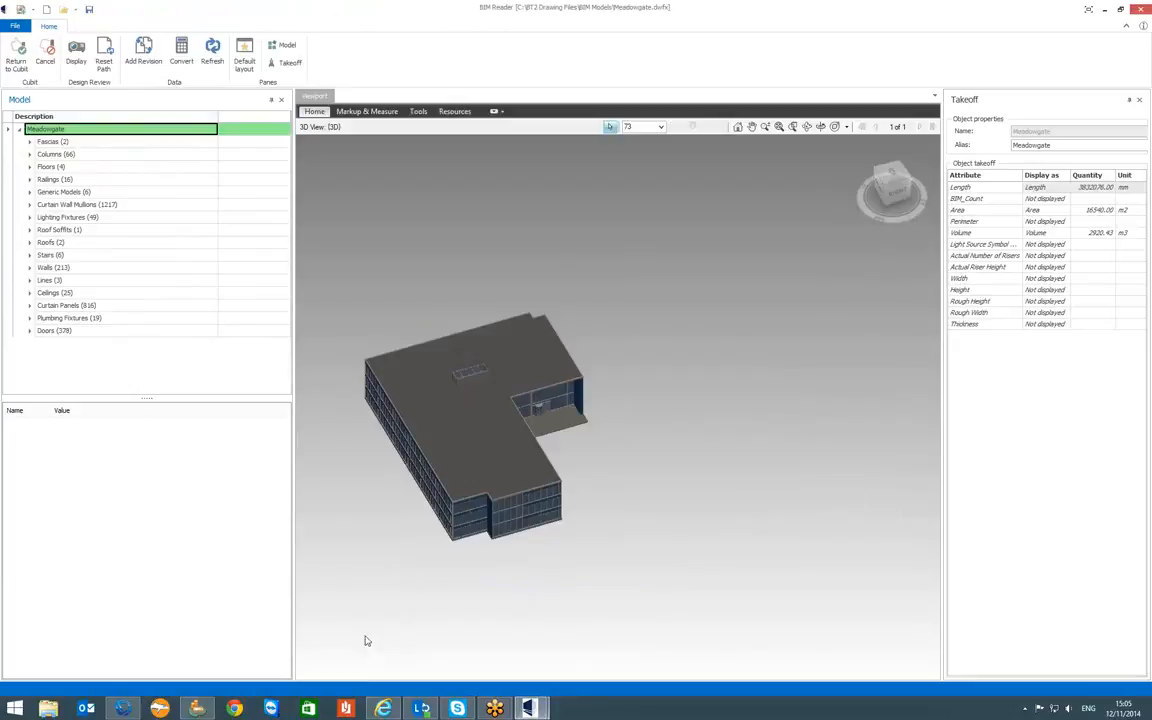
{"action": "mouse_move", "coordinate": [121, 708]}
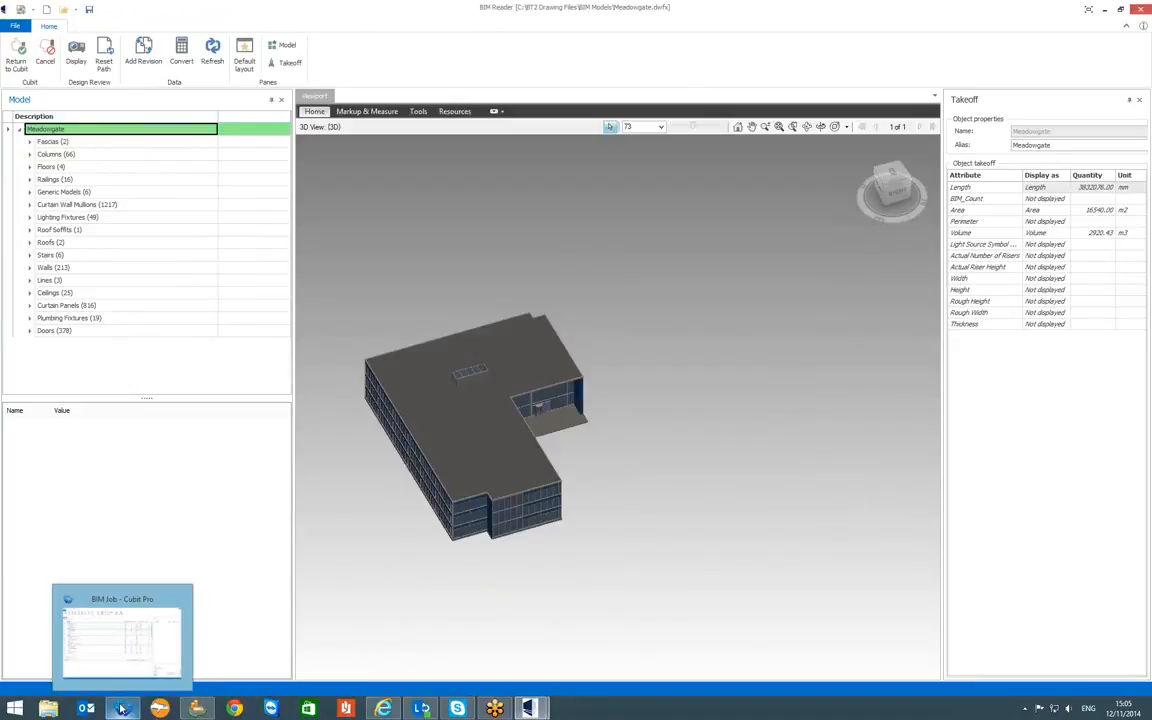
{"action": "left_click", "coordinate": [121, 708]}
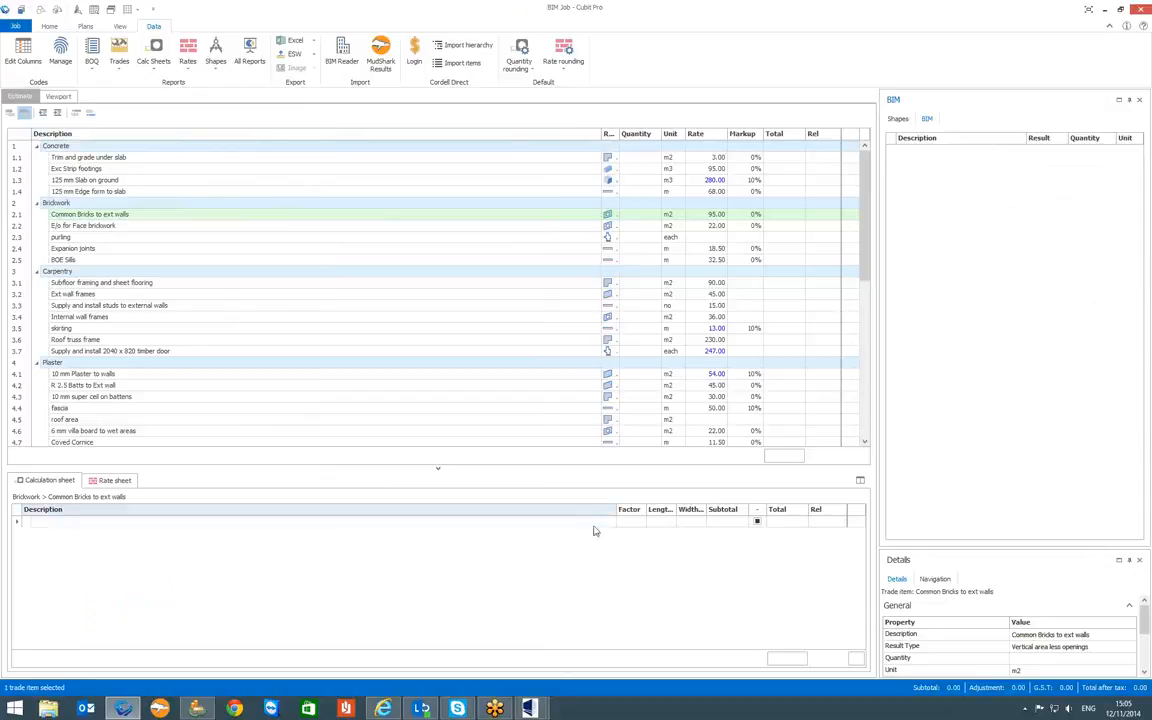
{"action": "mouse_move", "coordinate": [528, 704]}
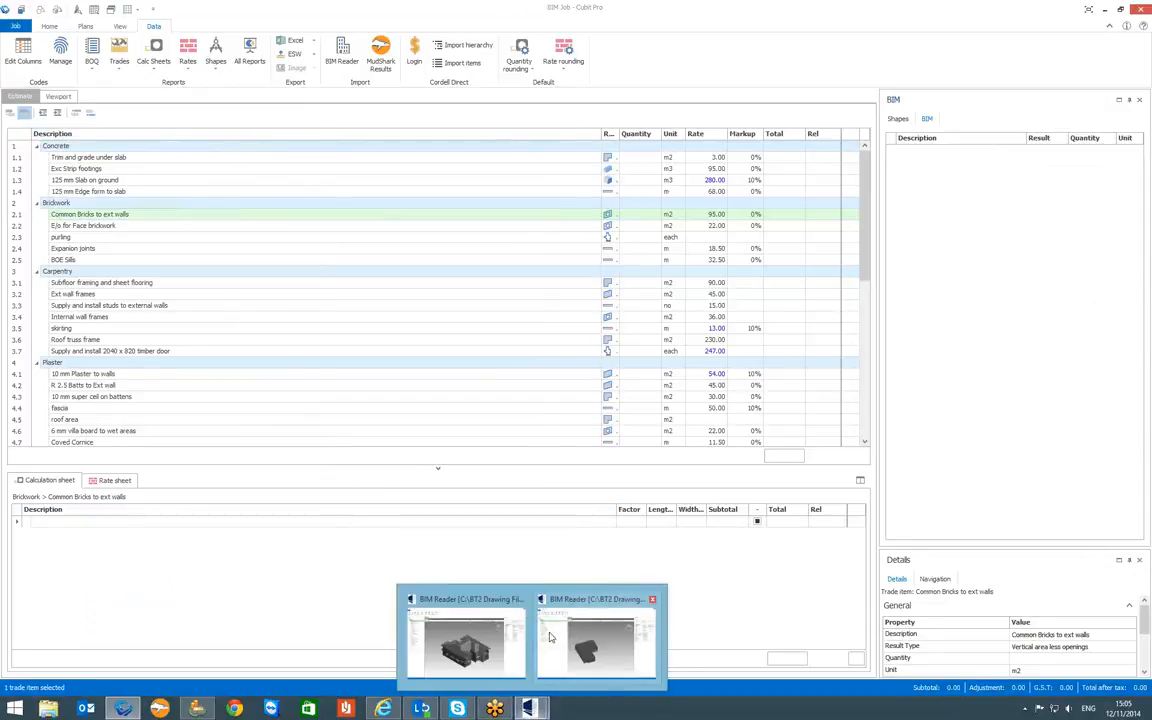
{"action": "left_click", "coordinate": [500, 605]}
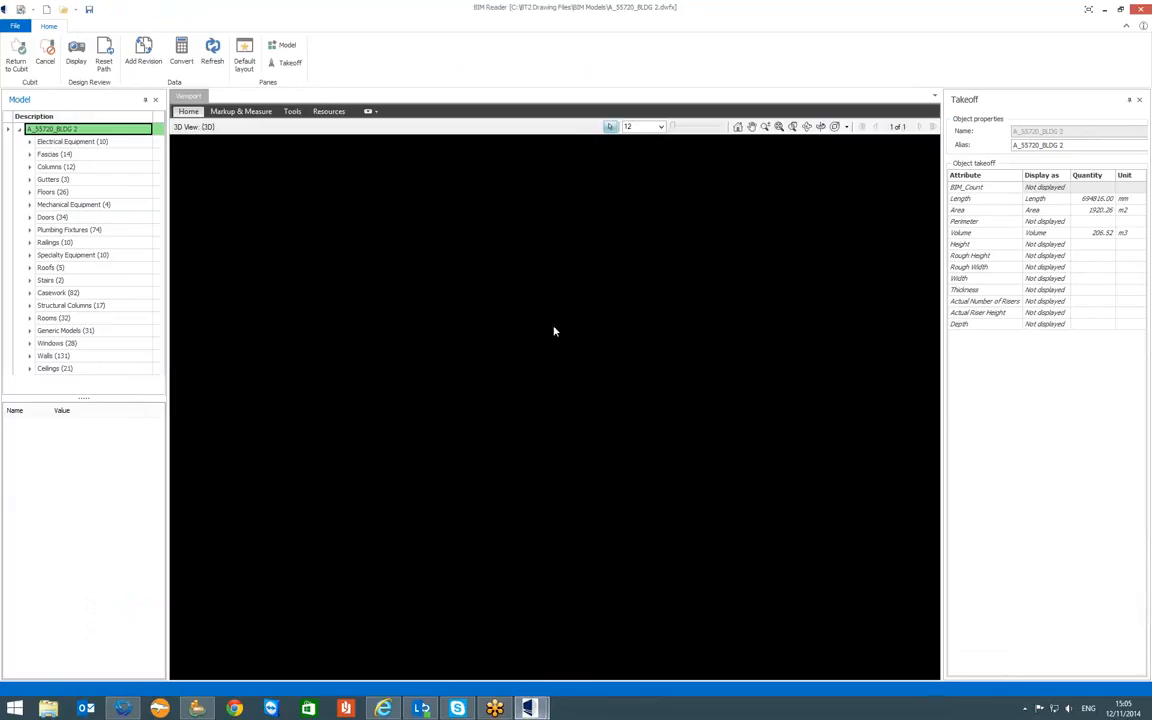
- Highlight the fascias, gutters, floors, plumbing fixtures and roofs in turn to examine their geometry and takeoff attributes
{"action": "left_click", "coordinate": [48, 154]}
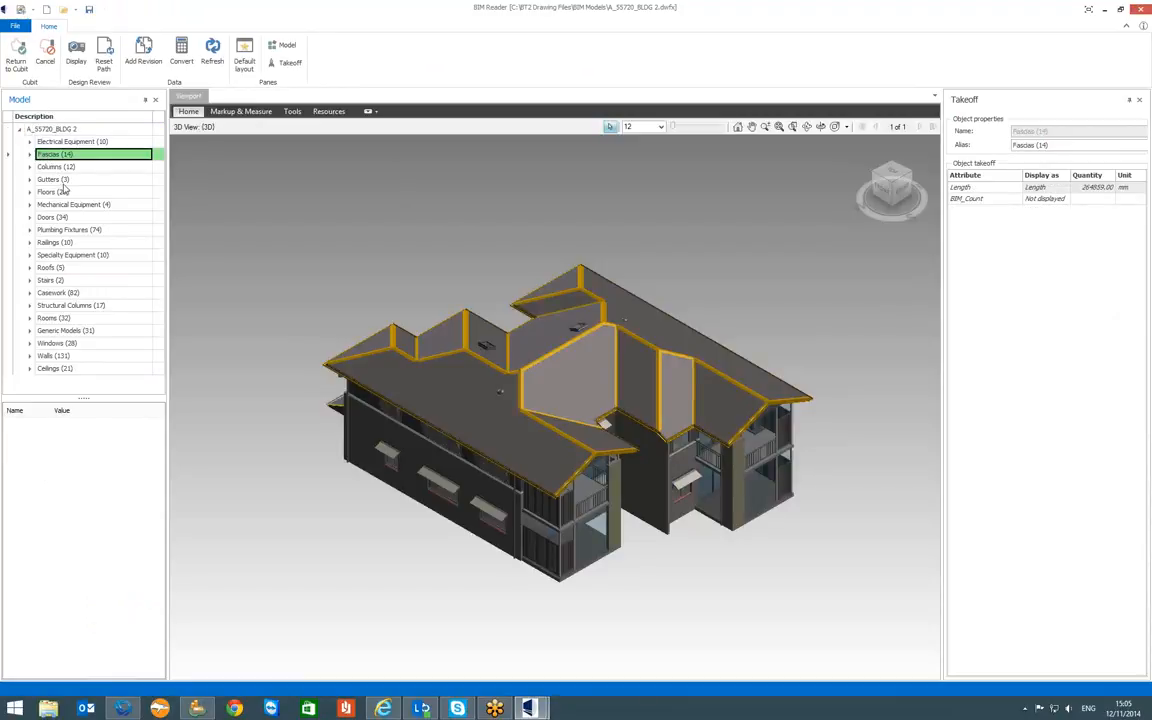
{"action": "left_click", "coordinate": [55, 179]}
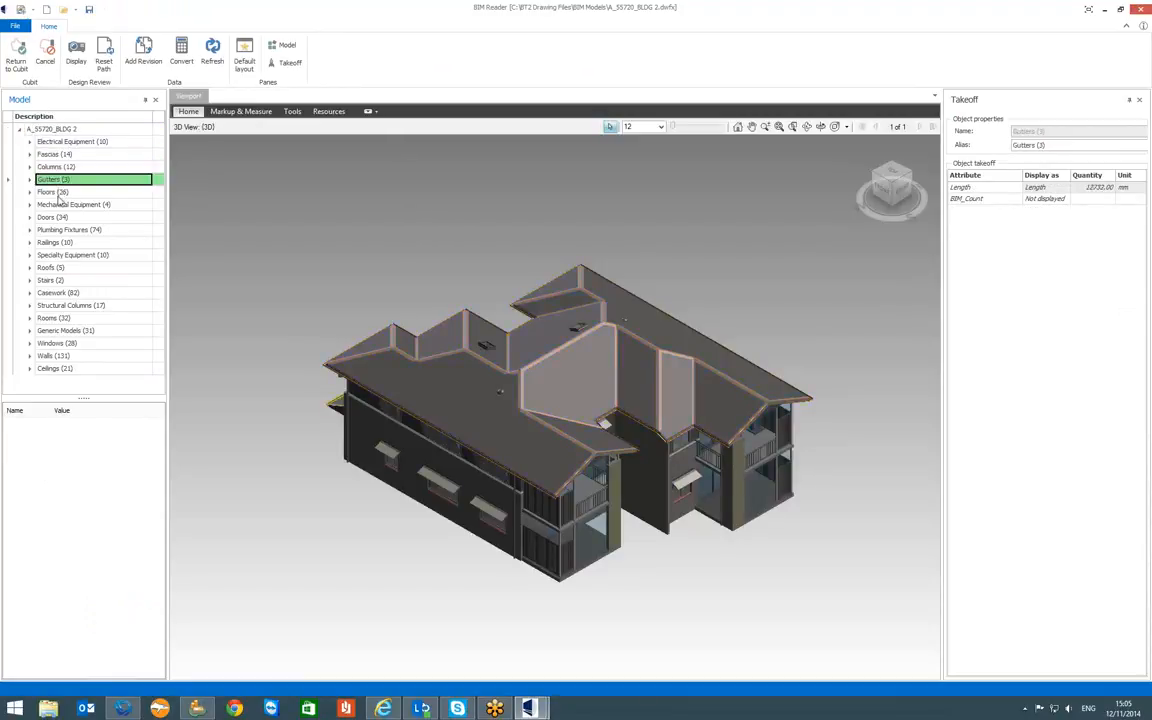
{"action": "left_click", "coordinate": [53, 191]}
{"action": "left_click", "coordinate": [55, 229]}
{"action": "left_click", "coordinate": [64, 268]}
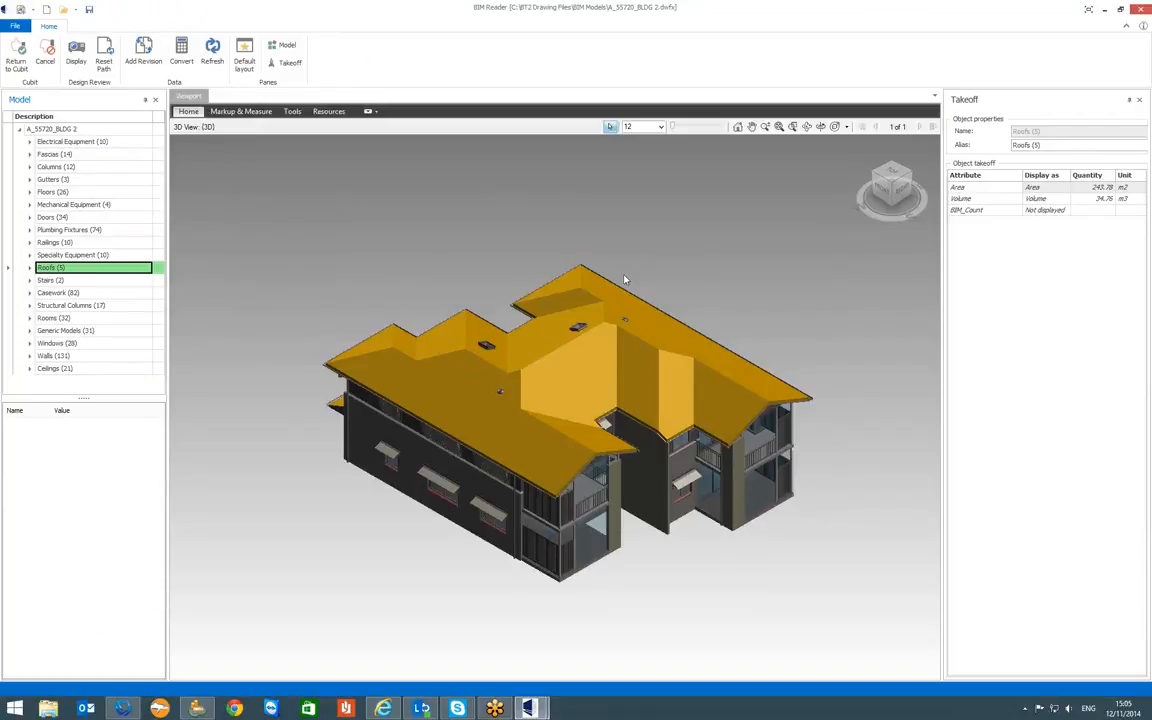
- Set the Length, Area and Volume takeoff attributes of the whole A_55720_BLDG 2 model to Not displayed
{"action": "left_click", "coordinate": [58, 129]}
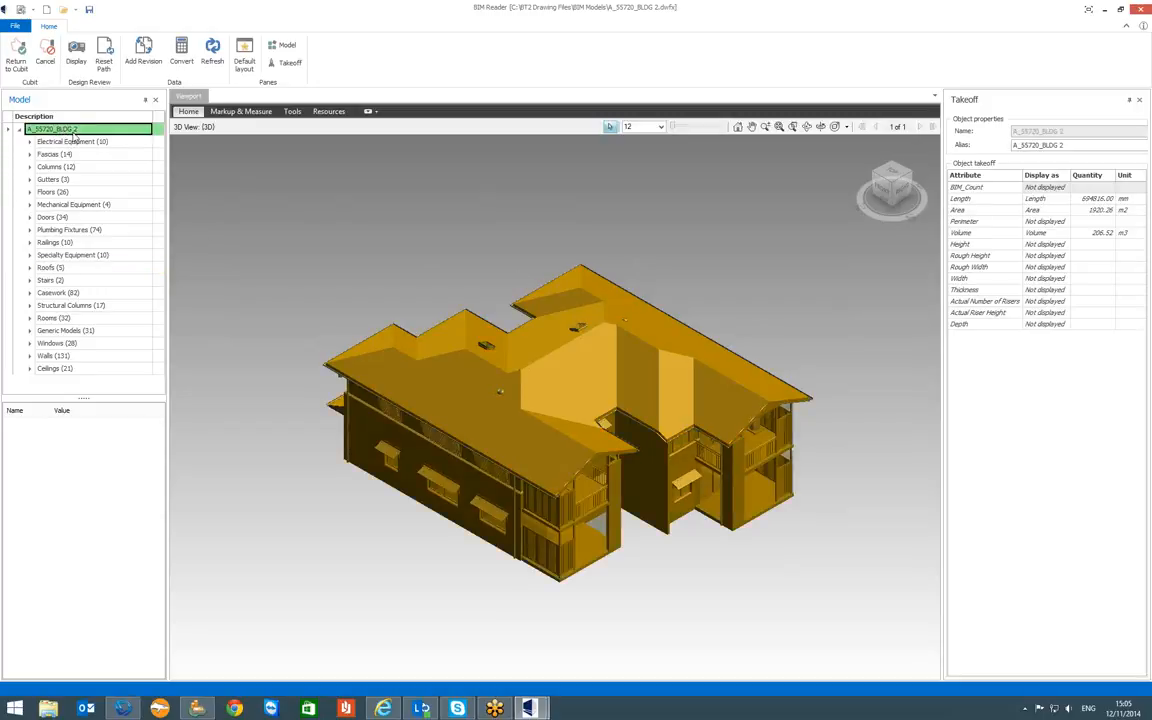
{"action": "left_click", "coordinate": [1067, 201]}
{"action": "left_click", "coordinate": [1065, 200]}
{"action": "left_click", "coordinate": [1065, 200]}
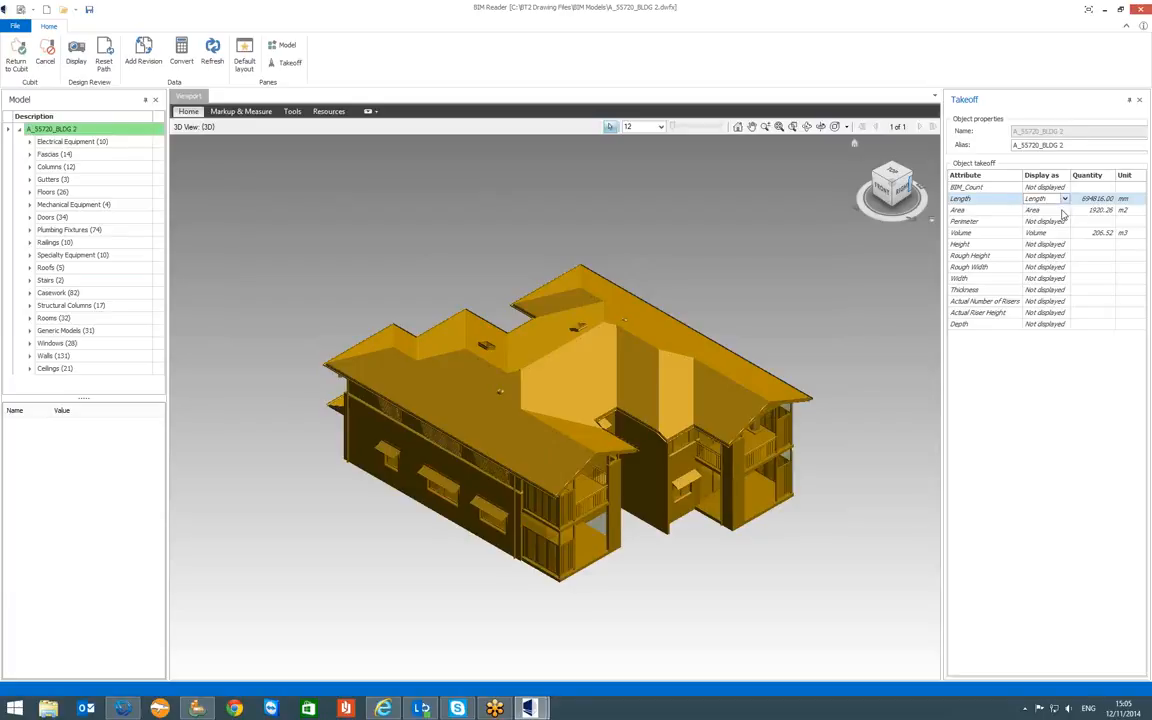
{"action": "left_click", "coordinate": [1063, 213]}
{"action": "left_click", "coordinate": [1065, 210]}
{"action": "left_click", "coordinate": [1065, 210]}
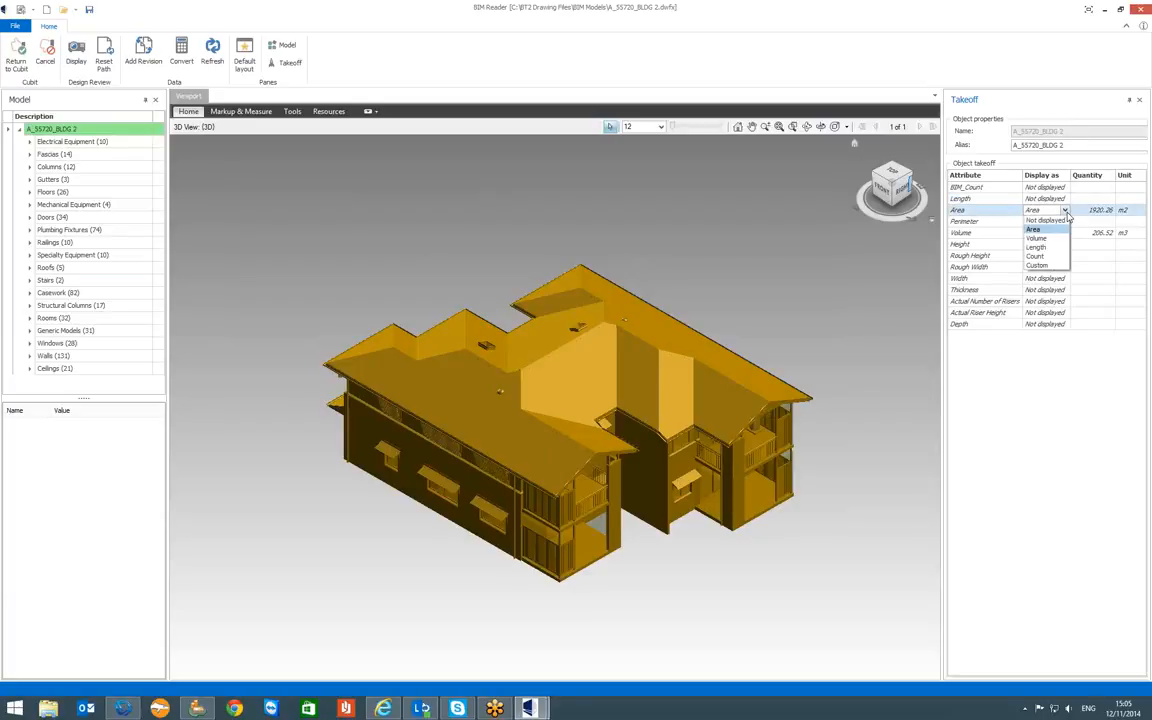
{"action": "left_click", "coordinate": [1058, 222]}
{"action": "left_click", "coordinate": [1065, 232]}
{"action": "left_click", "coordinate": [1065, 232]}
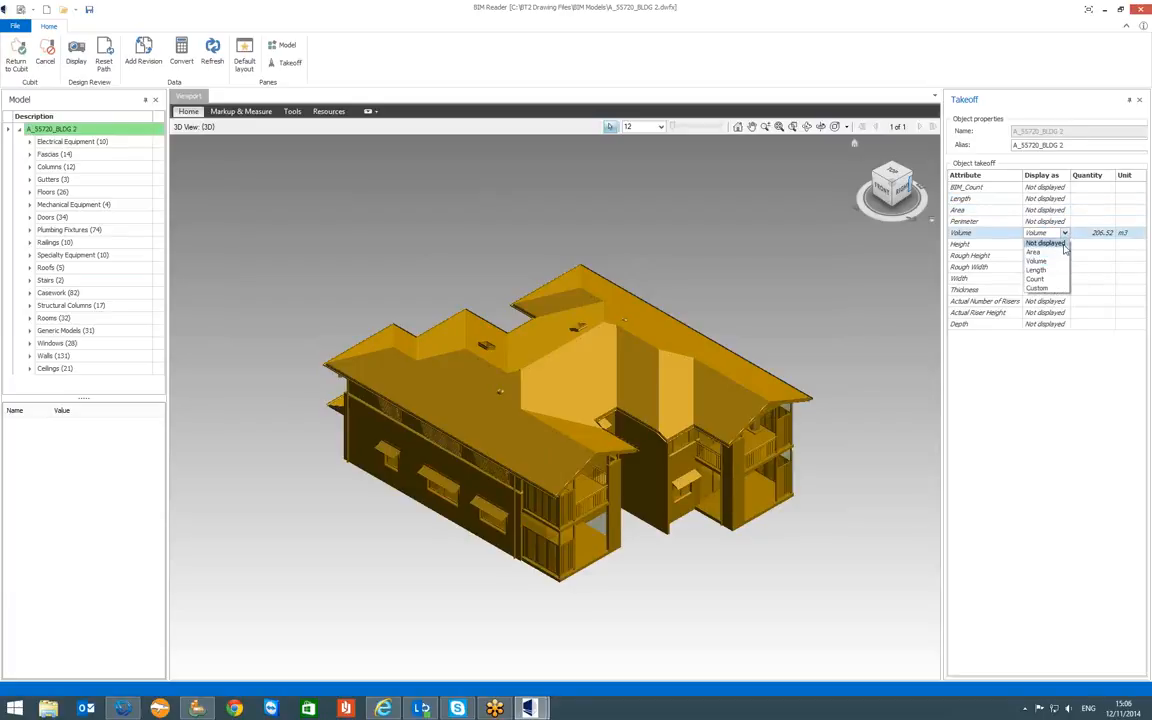
{"action": "left_click", "coordinate": [1058, 244]}
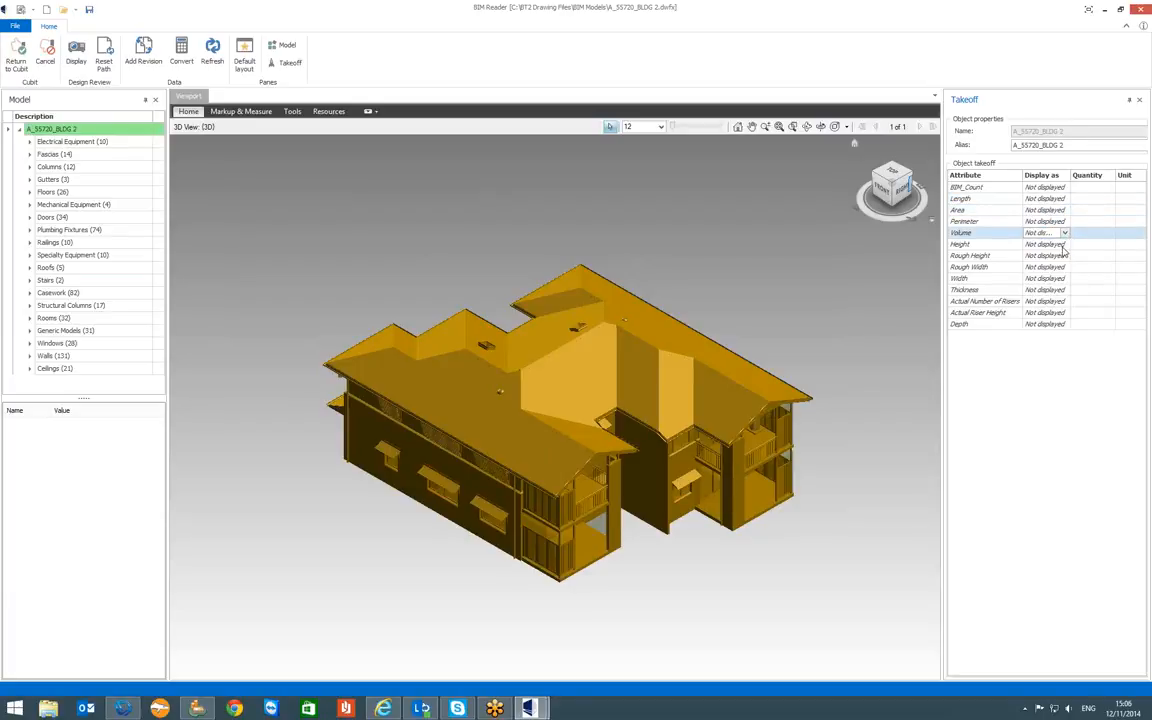
- Display the Area attribute of the Floors group as Area and hide all other objects in the 3D view
{"action": "left_click", "coordinate": [52, 192]}
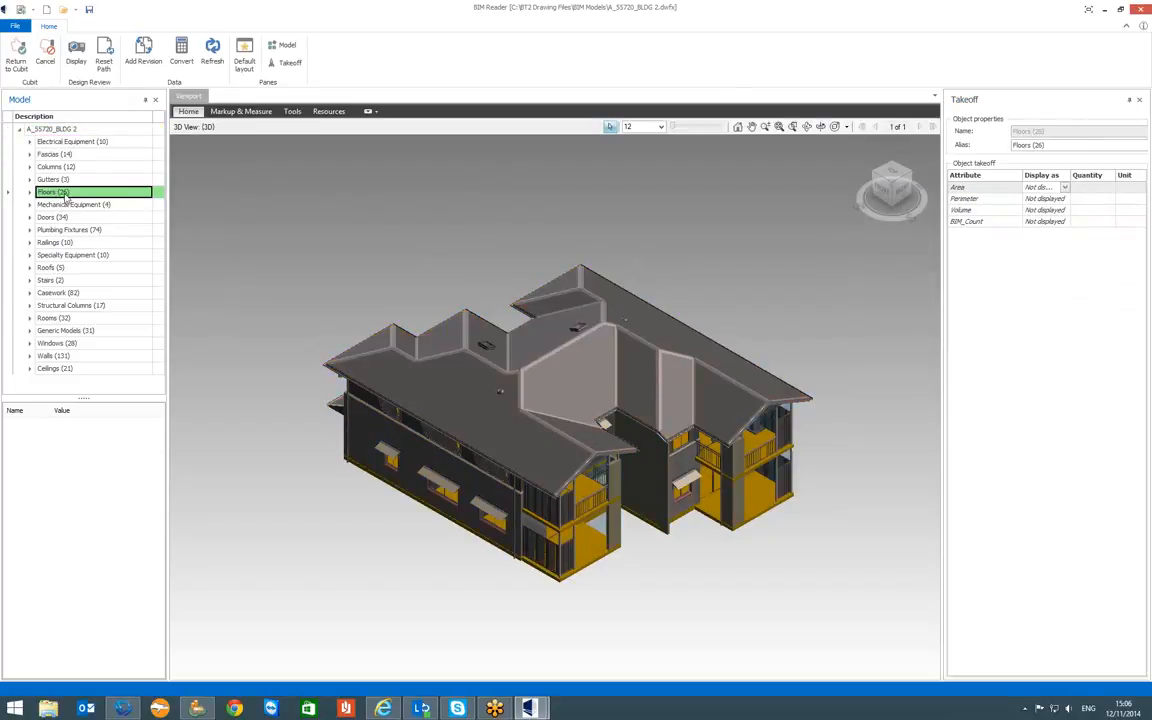
{"action": "left_click", "coordinate": [1065, 188]}
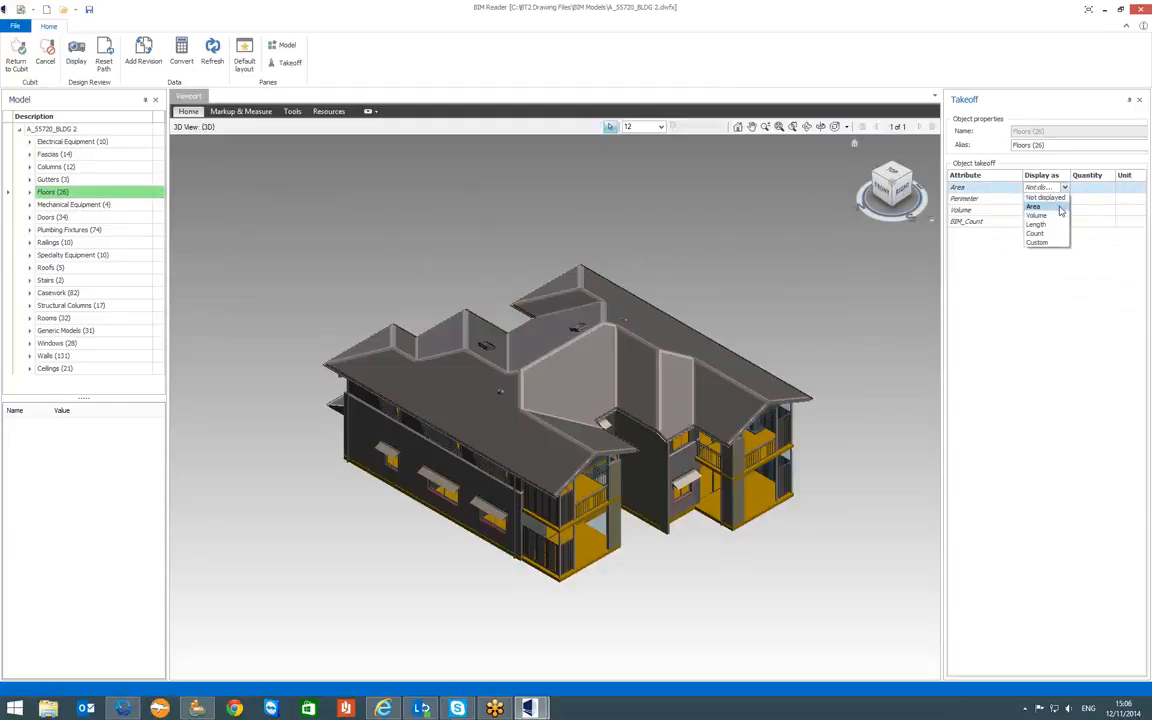
{"action": "left_click", "coordinate": [1060, 208]}
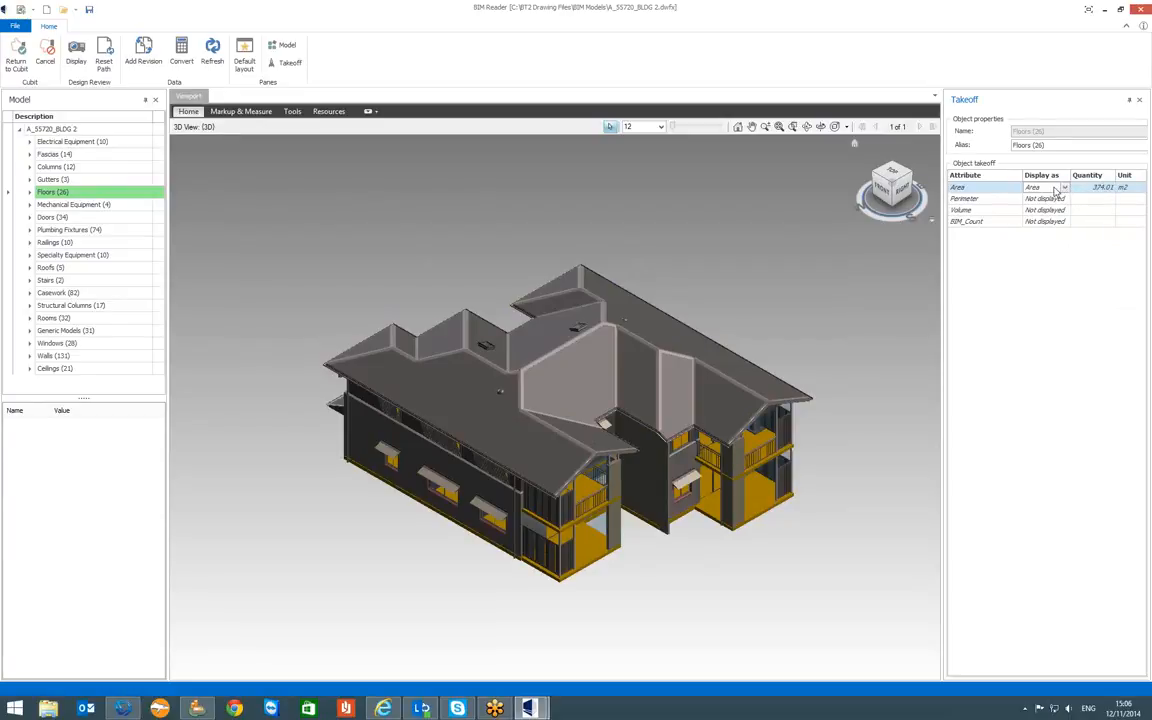
{"action": "right_click", "coordinate": [59, 194]}
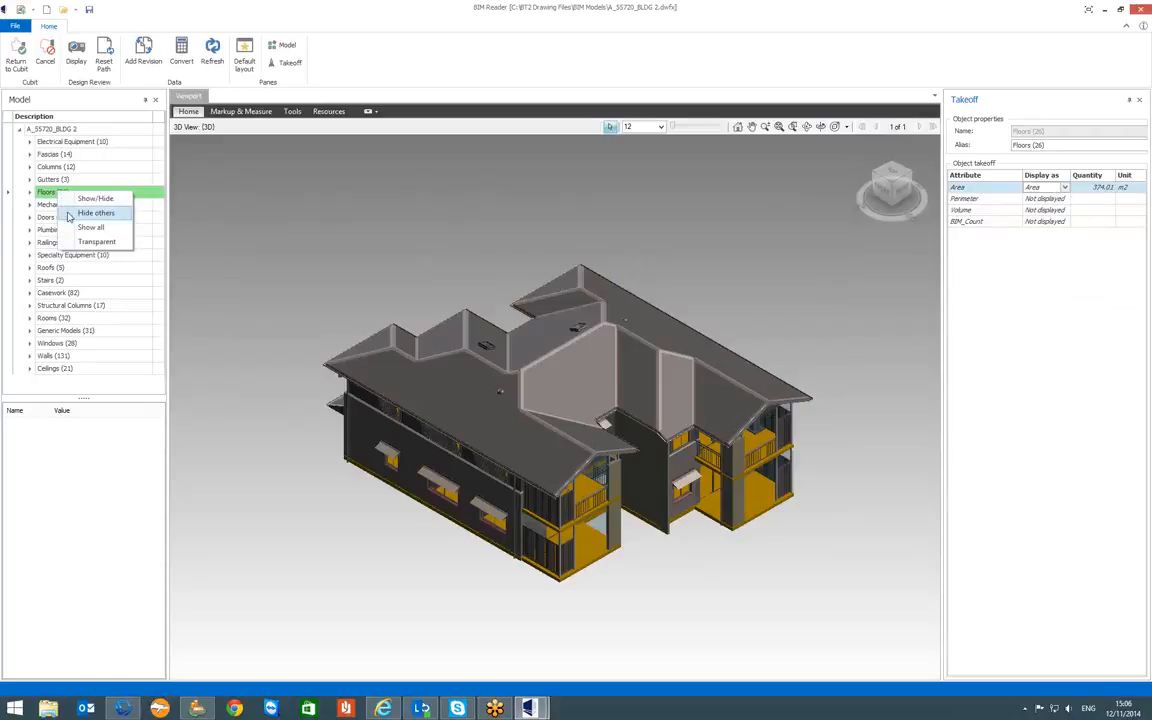
{"action": "left_click", "coordinate": [69, 214]}
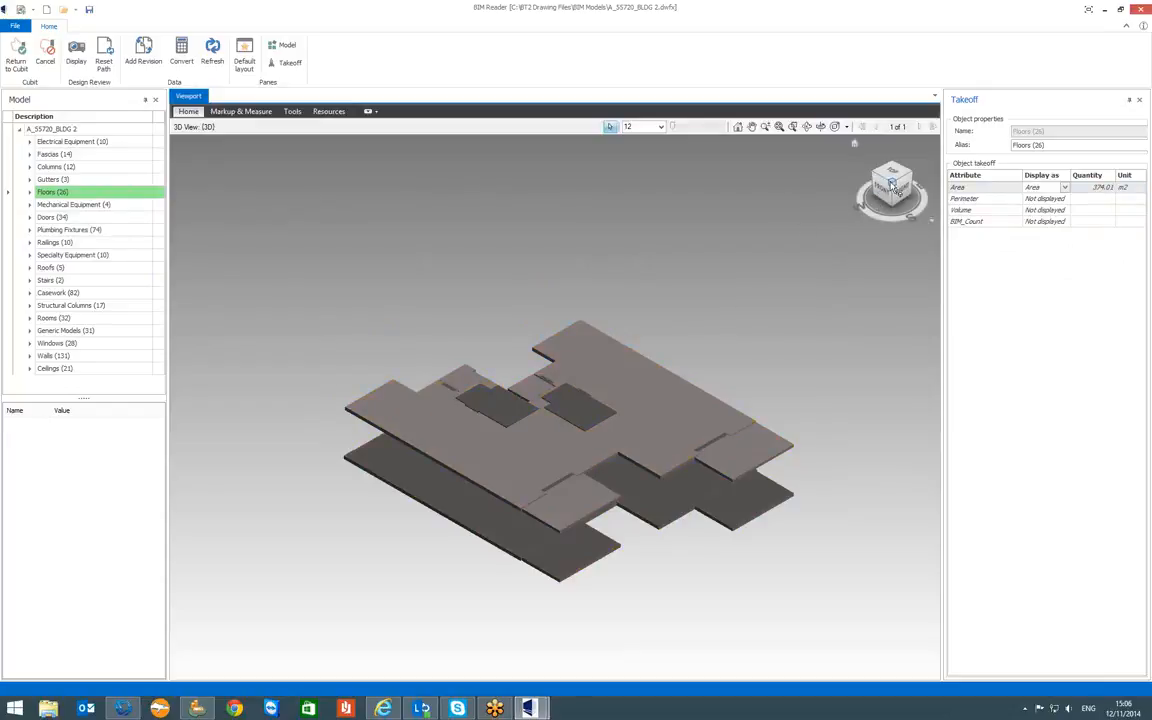
{"action": "mouse_move", "coordinate": [890, 178]}
{"action": "left_mouse_down"}
{"action": "mouse_move", "coordinate": [885, 165]}
{"action": "mouse_move", "coordinate": [885, 179]}
{"action": "left_mouse_up"}
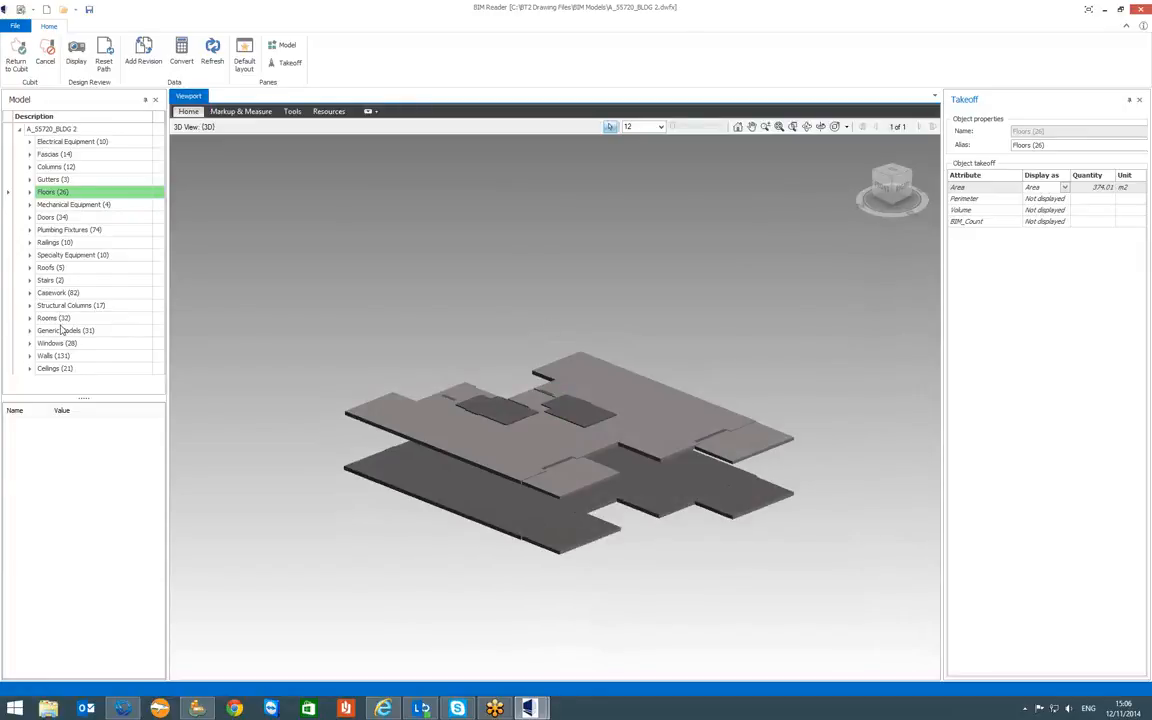
- Expand the Walls group down to its Basic Wall types and display the group's Area attribute as Area
{"action": "left_click", "coordinate": [55, 356]}
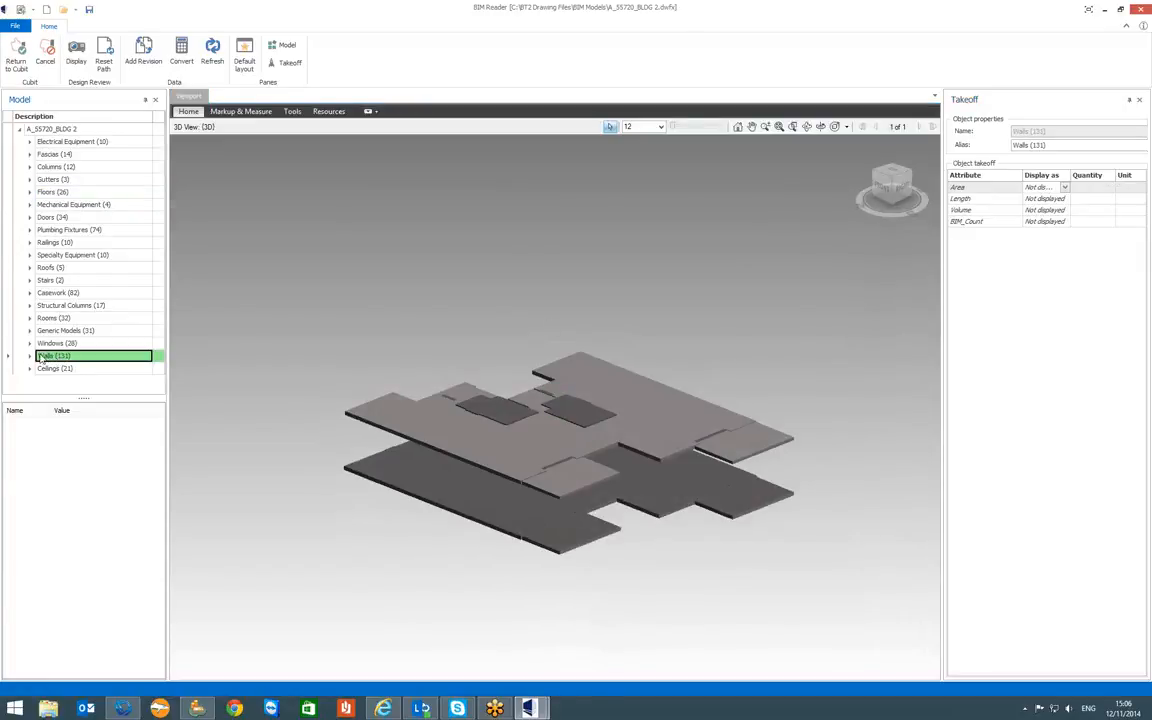
{"action": "left_click", "coordinate": [29, 356]}
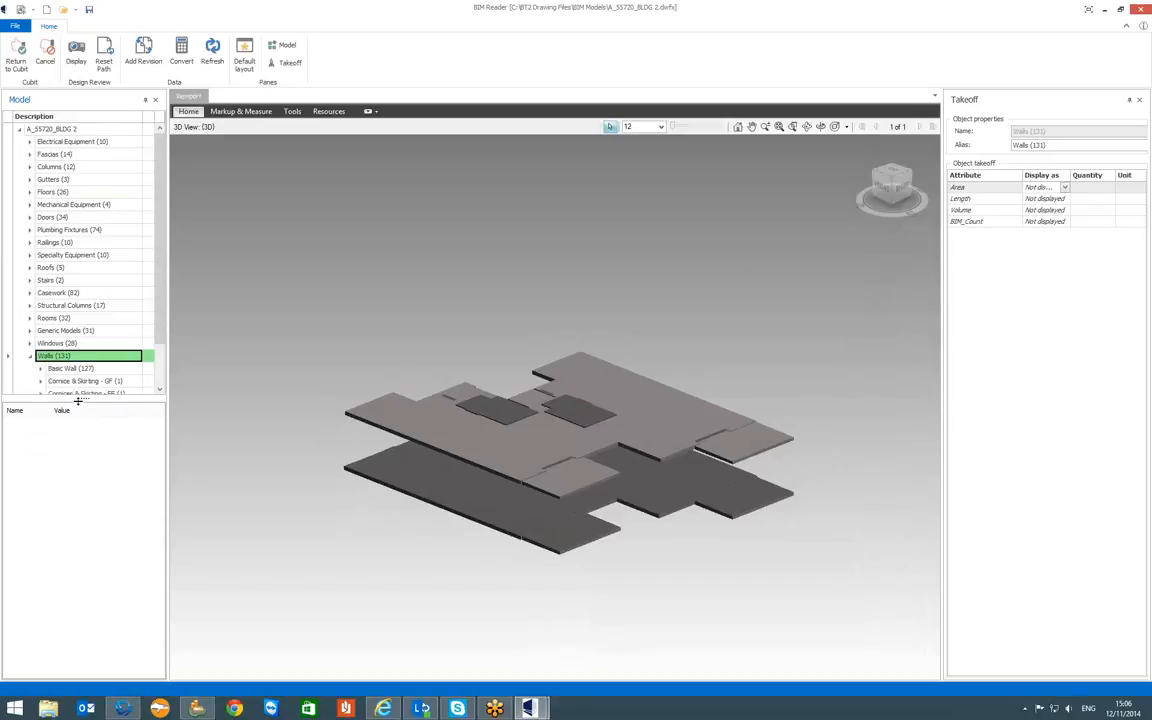
{"action": "left_click_drag", "start_coordinate": [77, 400], "coordinate": [77, 470]}
{"action": "left_click", "coordinate": [42, 369]}
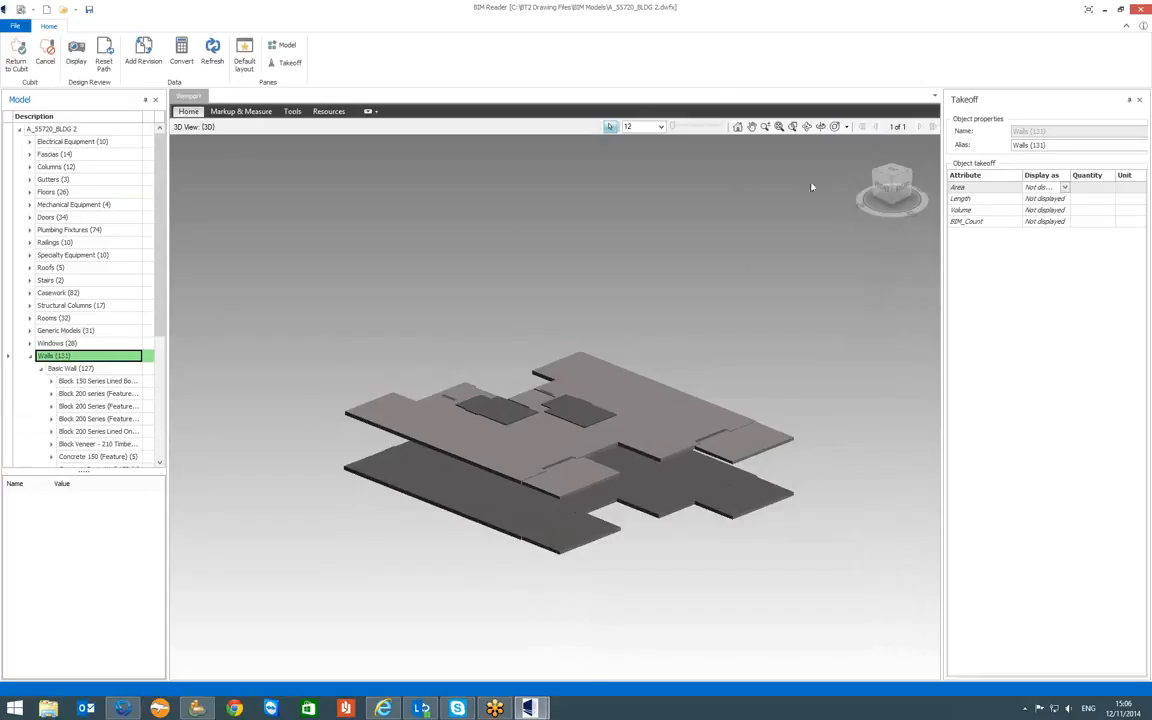
{"action": "left_click", "coordinate": [1066, 188]}
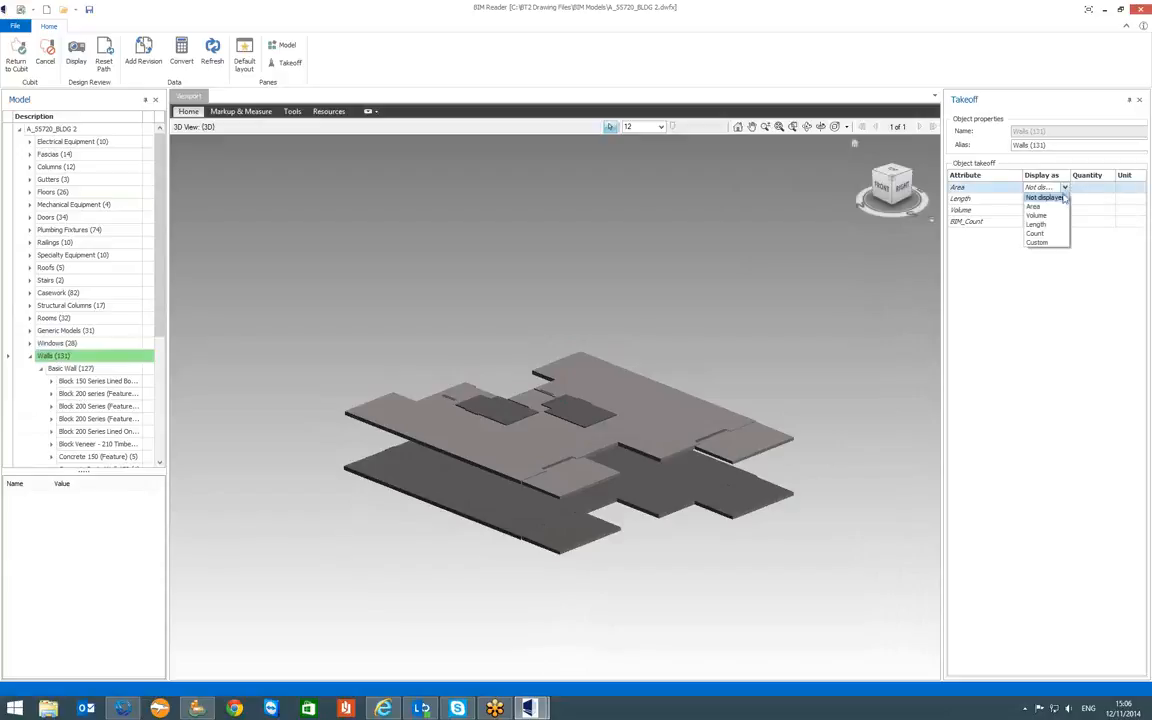
{"action": "left_click", "coordinate": [1040, 204]}
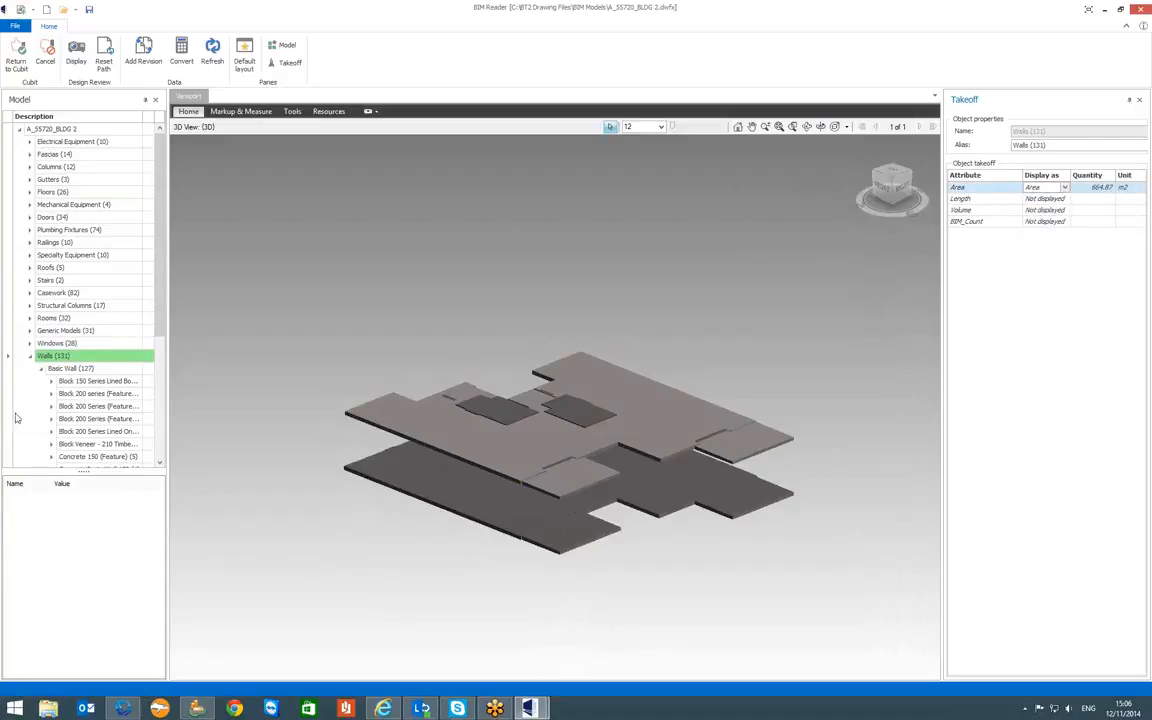
- Show the hidden walls together with the floors and inspect them from another angle in the 3D view
{"action": "right_click", "coordinate": [95, 359]}
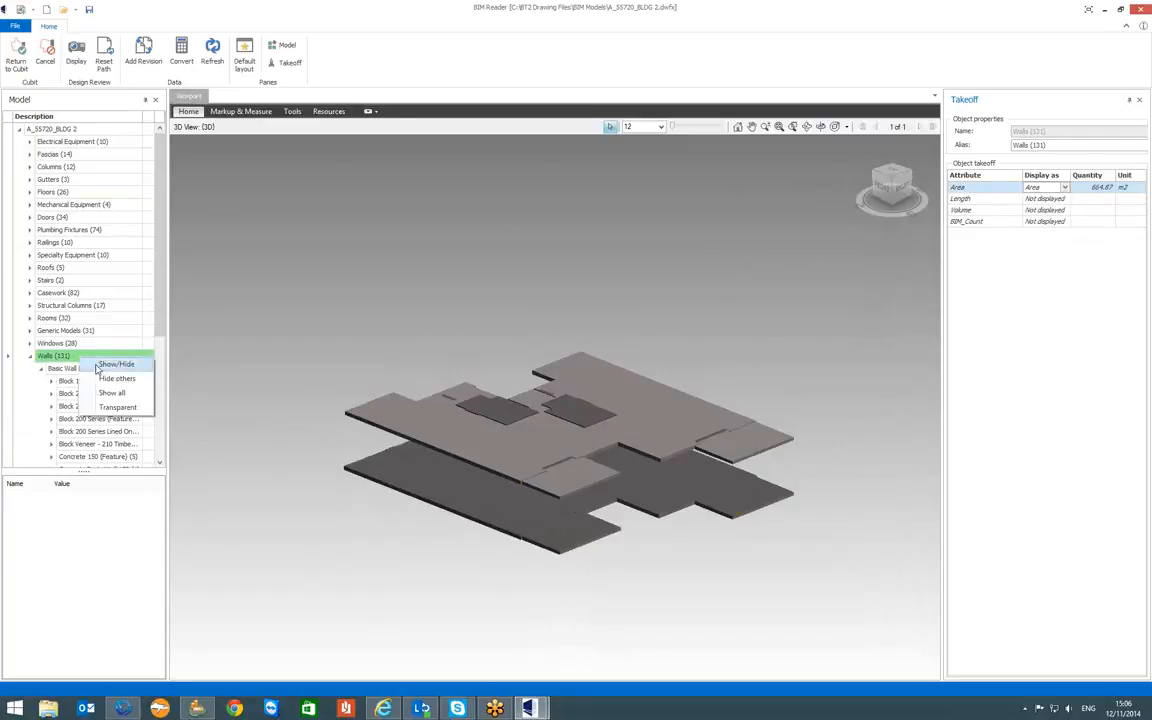
{"action": "left_click", "coordinate": [100, 365]}
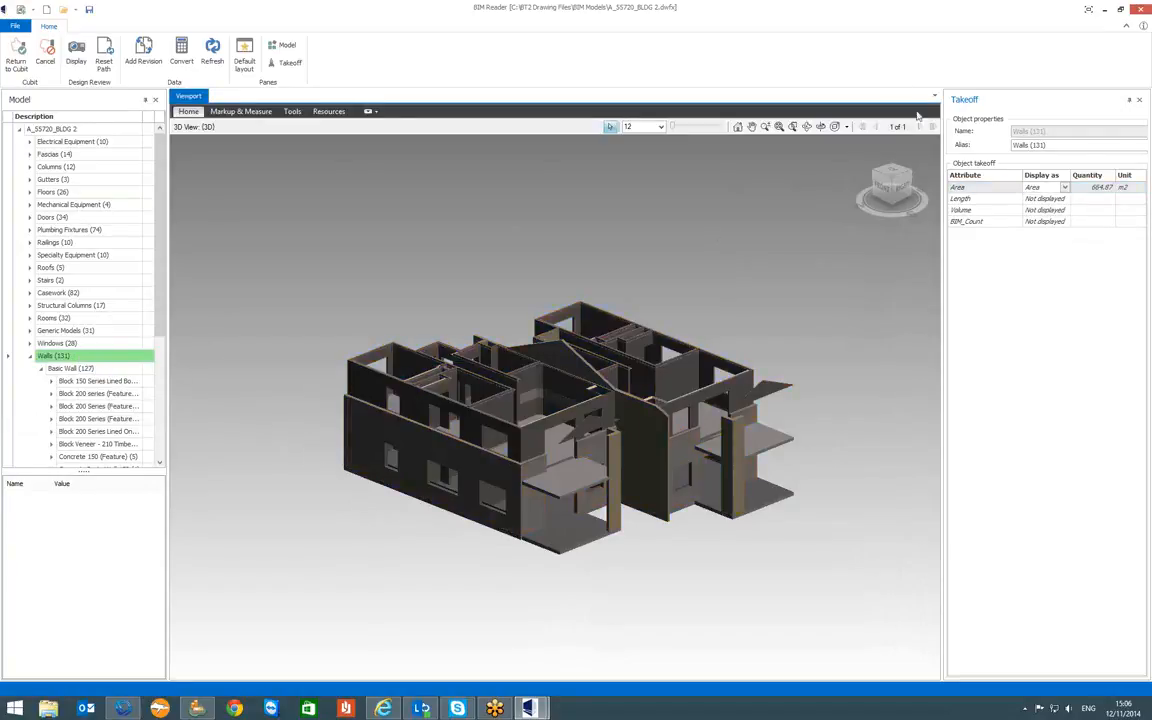
{"action": "left_click", "coordinate": [899, 184]}
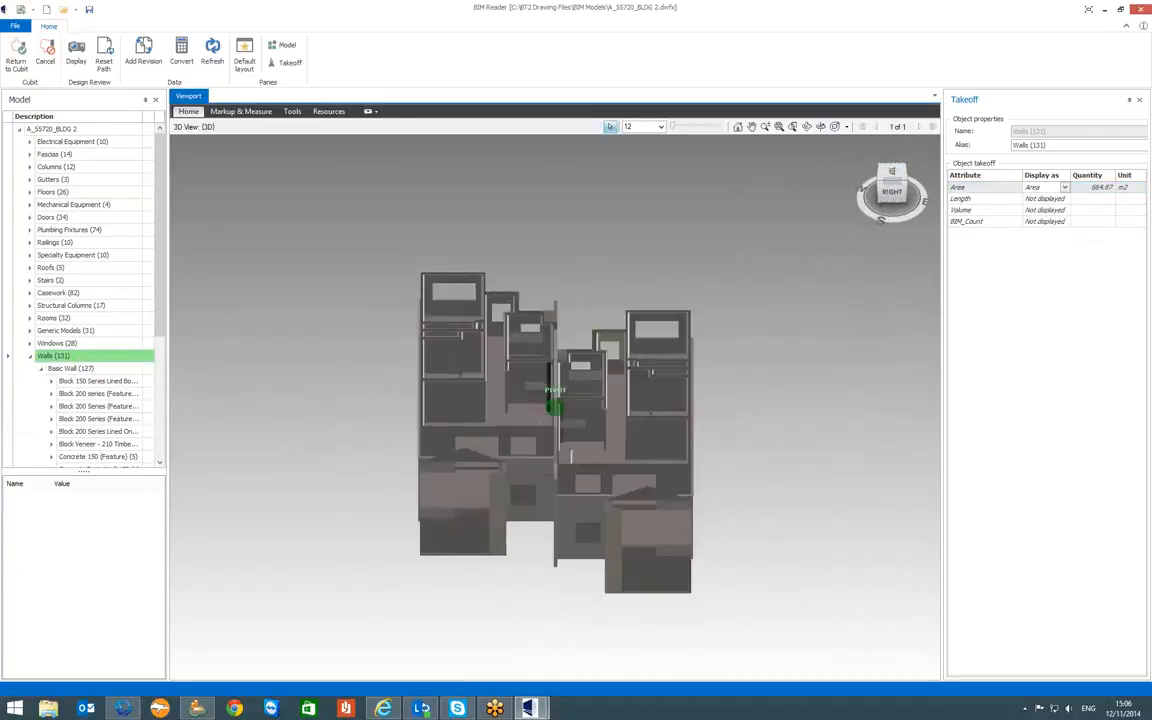
{"action": "left_click_drag", "start_coordinate": [899, 184], "coordinate": [930, 178]}
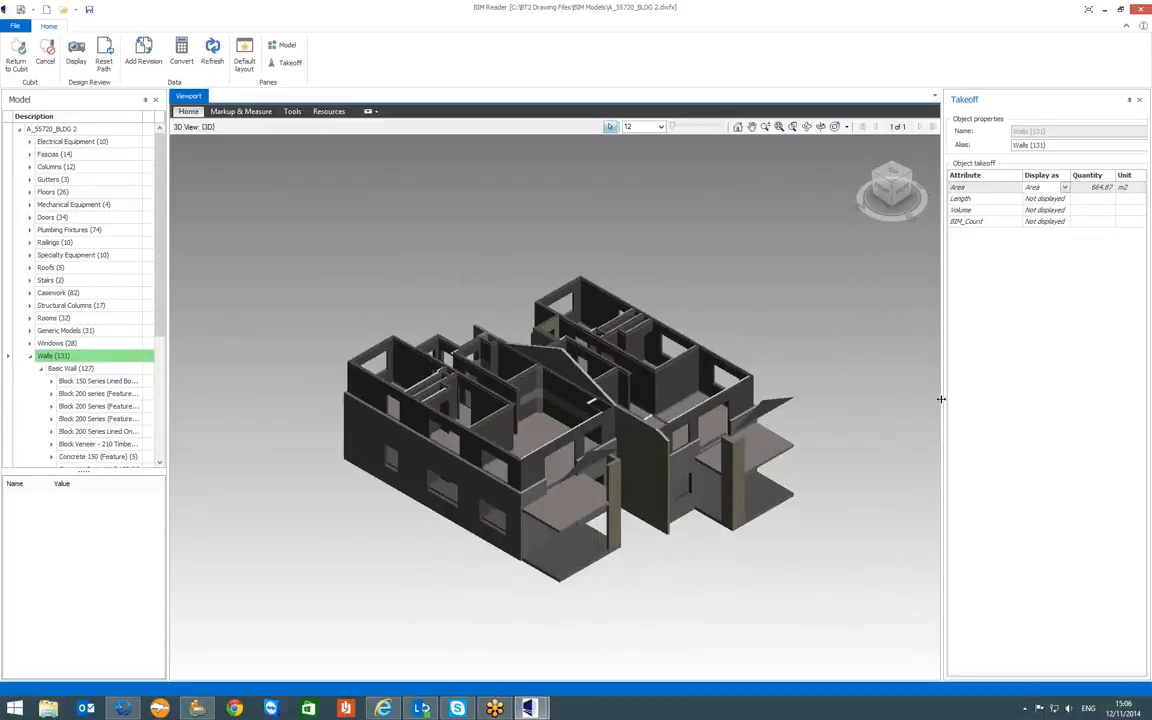
- Widen the Takeoff pane to examine the full alias of the Block 150 Series Lined Both Sides wall type, and reselect the Walls group
{"action": "left_click_drag", "start_coordinate": [942, 406], "coordinate": [884, 406]}
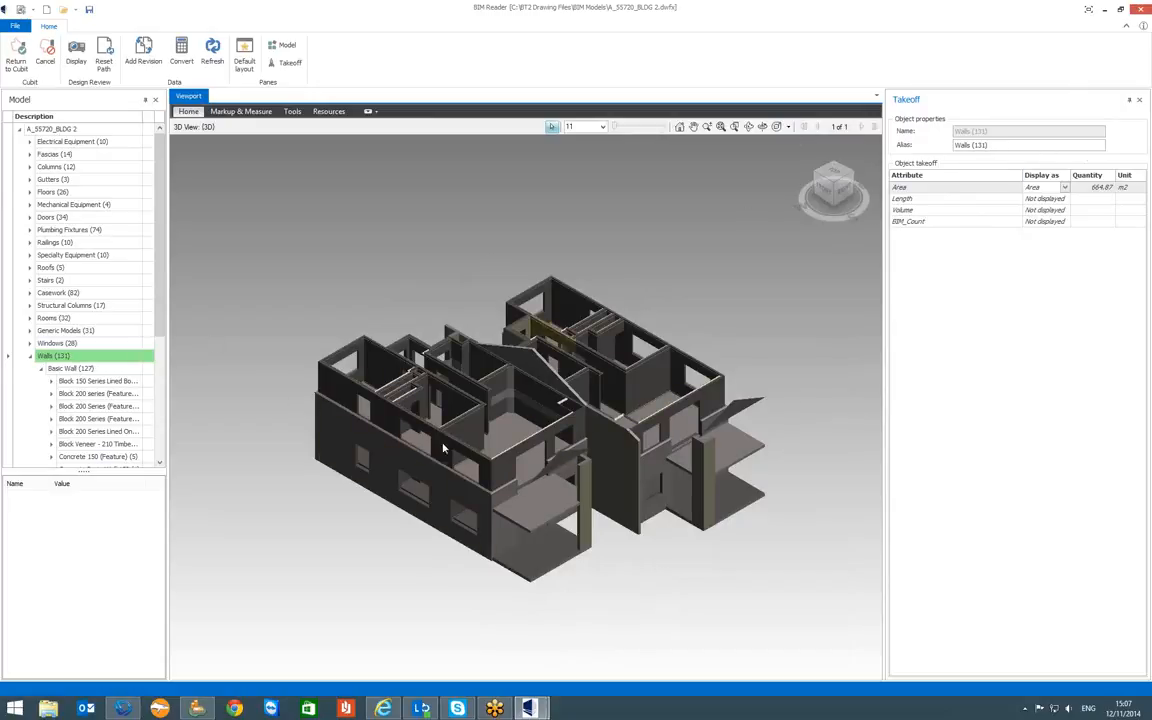
{"action": "left_click", "coordinate": [82, 383]}
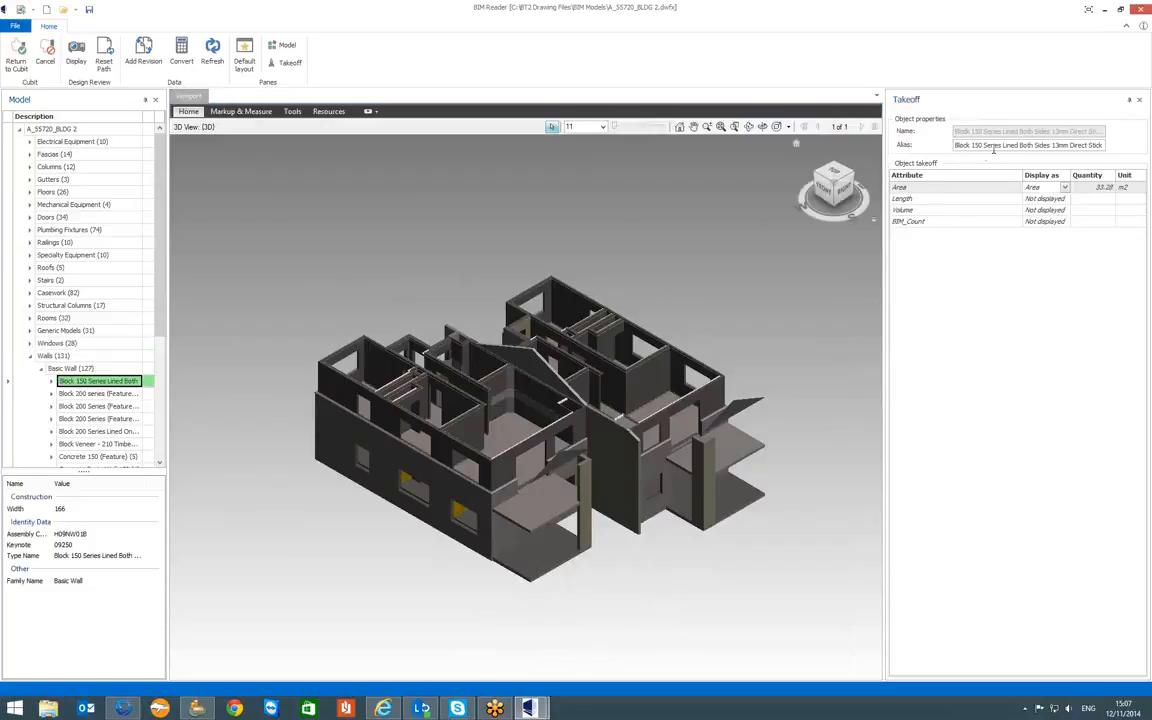
{"action": "left_click", "coordinate": [1080, 148]}
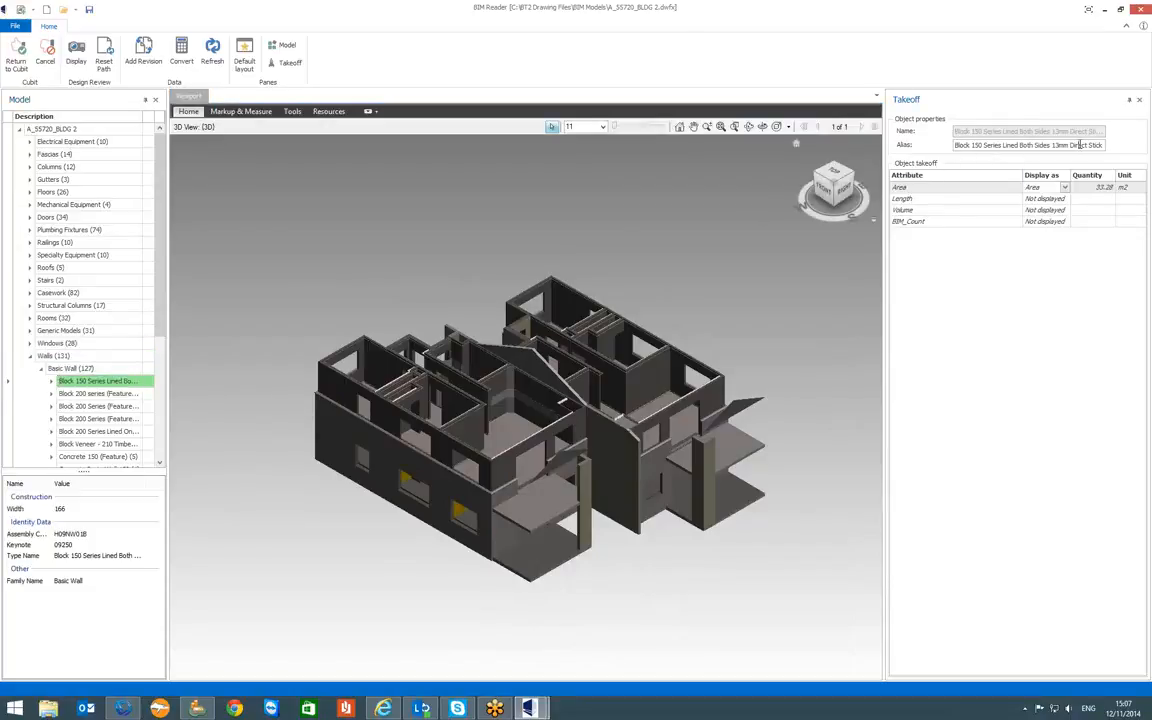
{"action": "left_click_drag", "start_coordinate": [1101, 145], "coordinate": [955, 146]}
{"action": "right_click", "coordinate": [953, 148]}
{"action": "key", "text": "Escape"}
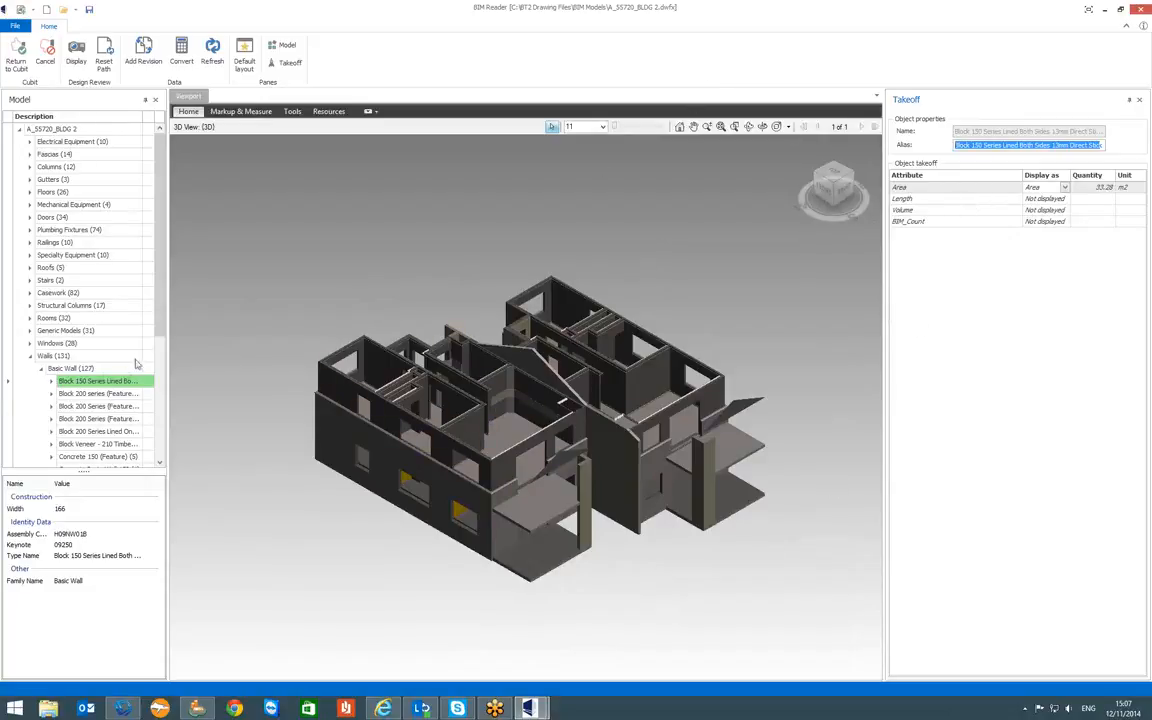
{"action": "left_click", "coordinate": [70, 357]}
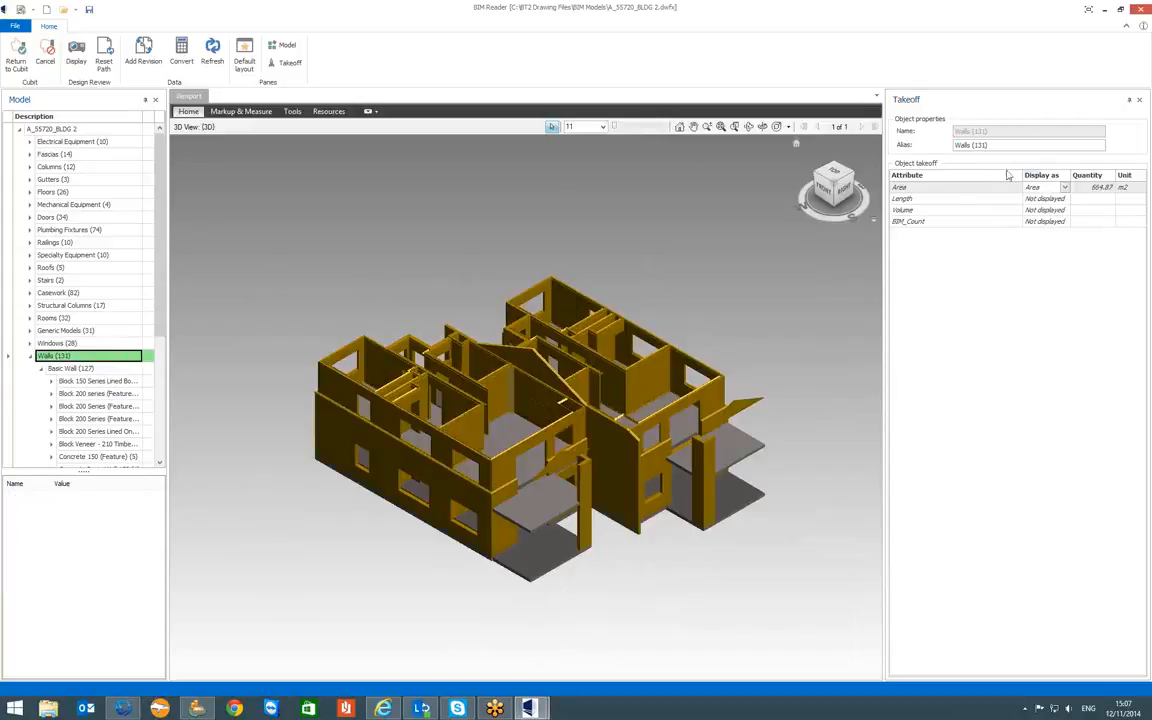
- Return the A_55720_BLDG 2 takeoff to Cubit, accepting the pending-changes prompt, and expand all trade headings in the estimate
{"action": "left_click", "coordinate": [15, 58]}
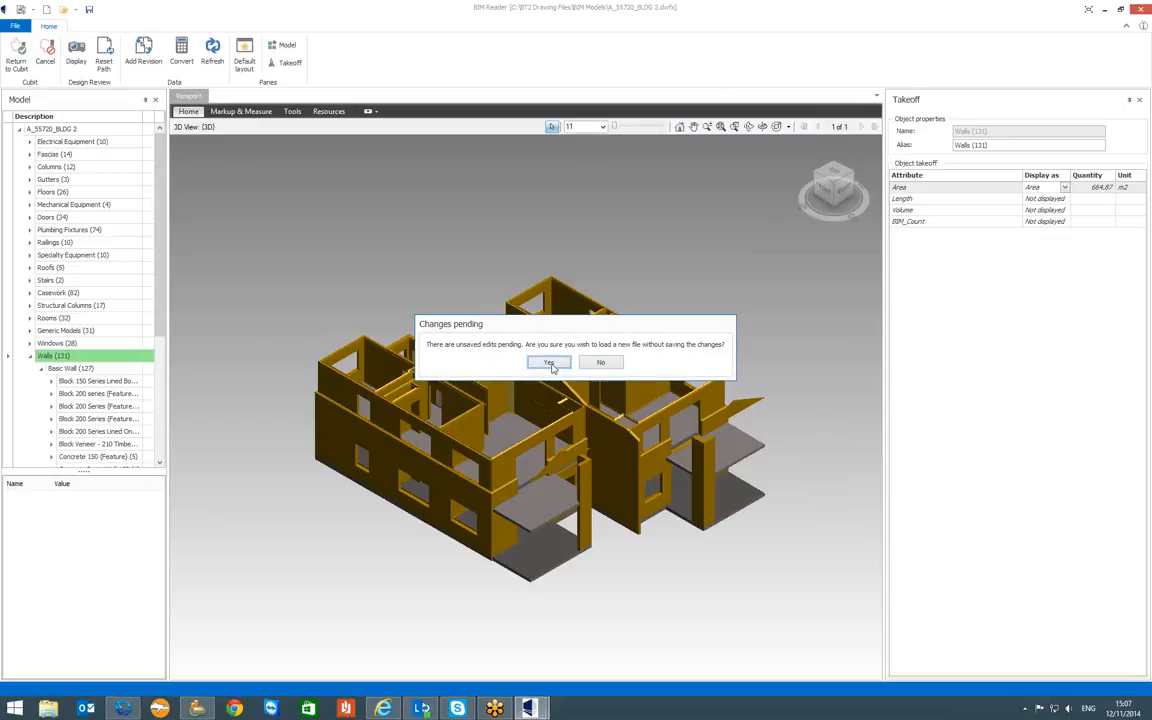
{"action": "left_click", "coordinate": [549, 363]}
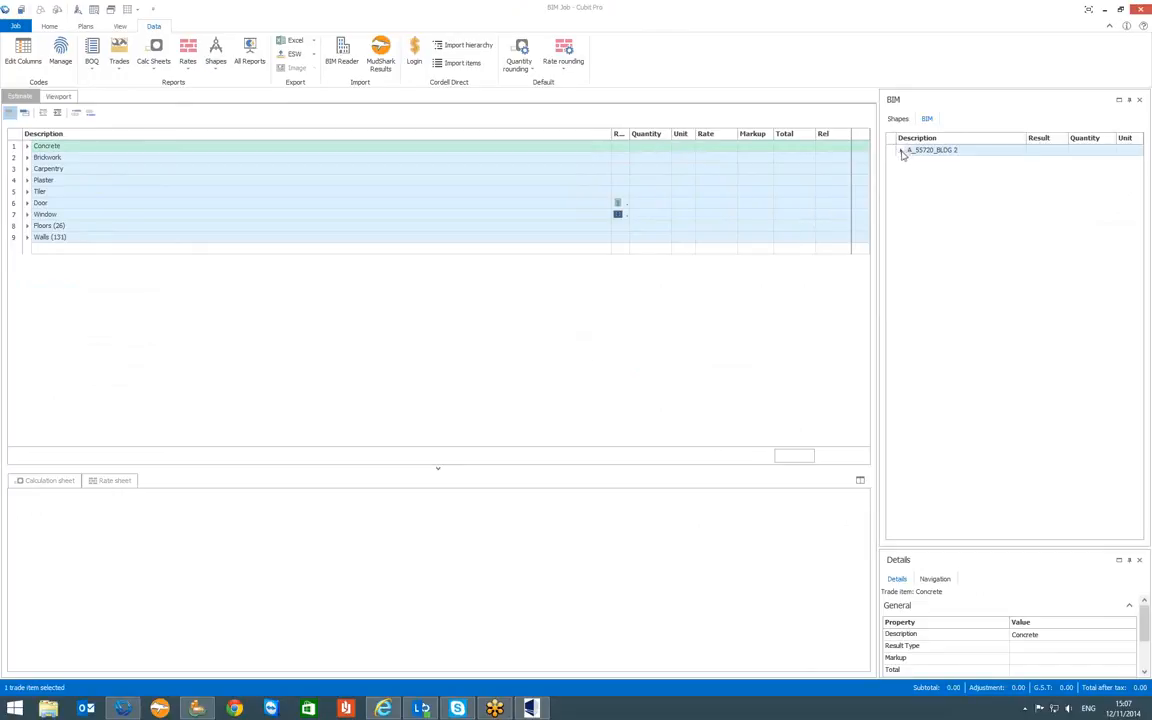
{"action": "right_click", "coordinate": [75, 168]}
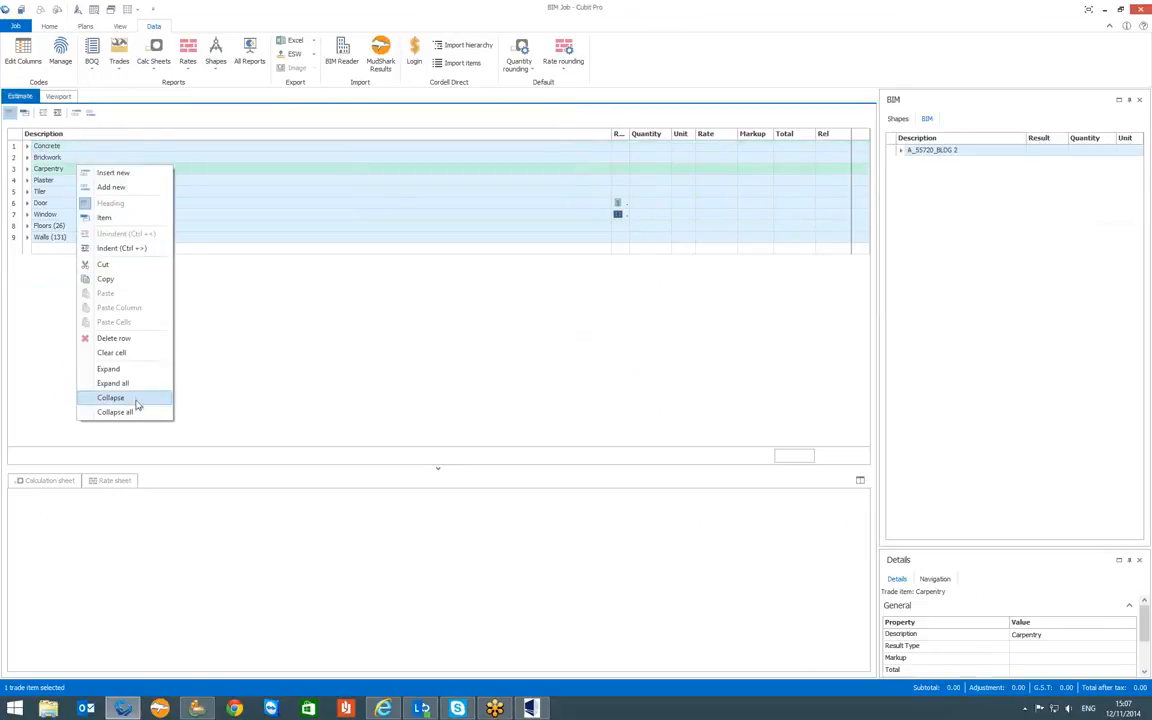
{"action": "left_click", "coordinate": [120, 384]}
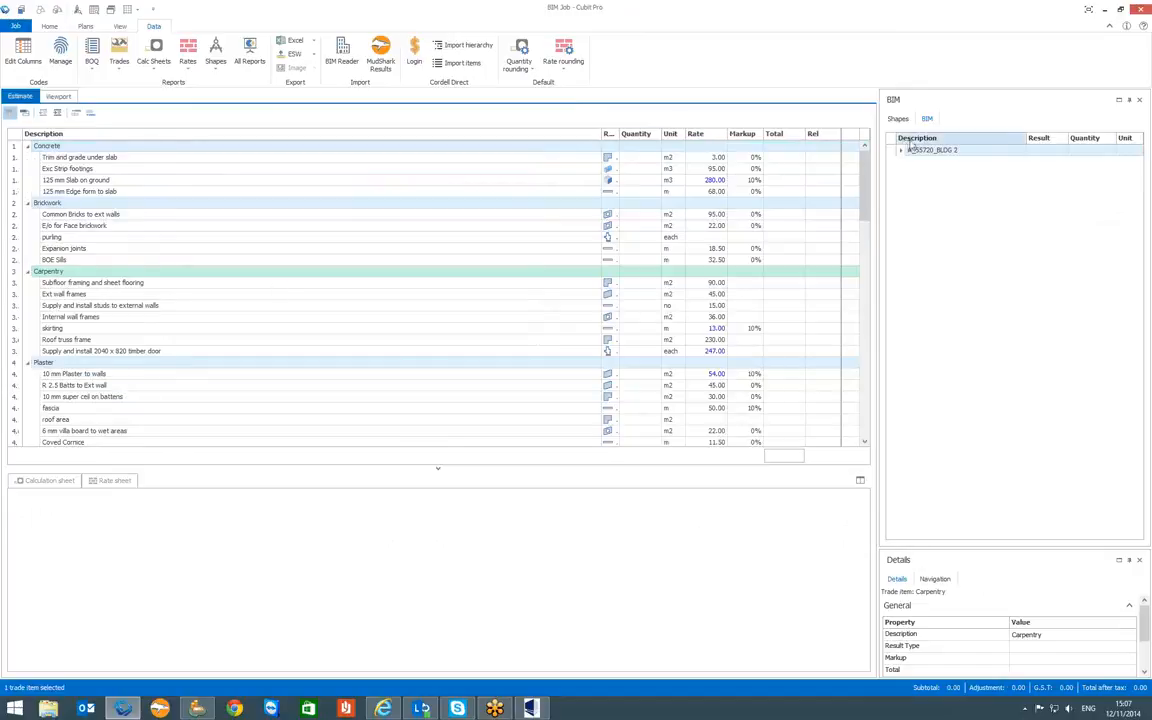
- Examine the area quantities of the Floor and Basic Wall types in Cubit's A_55720_BLDG 2 BIM tree, and collapse the model
{"action": "left_click", "coordinate": [903, 151]}
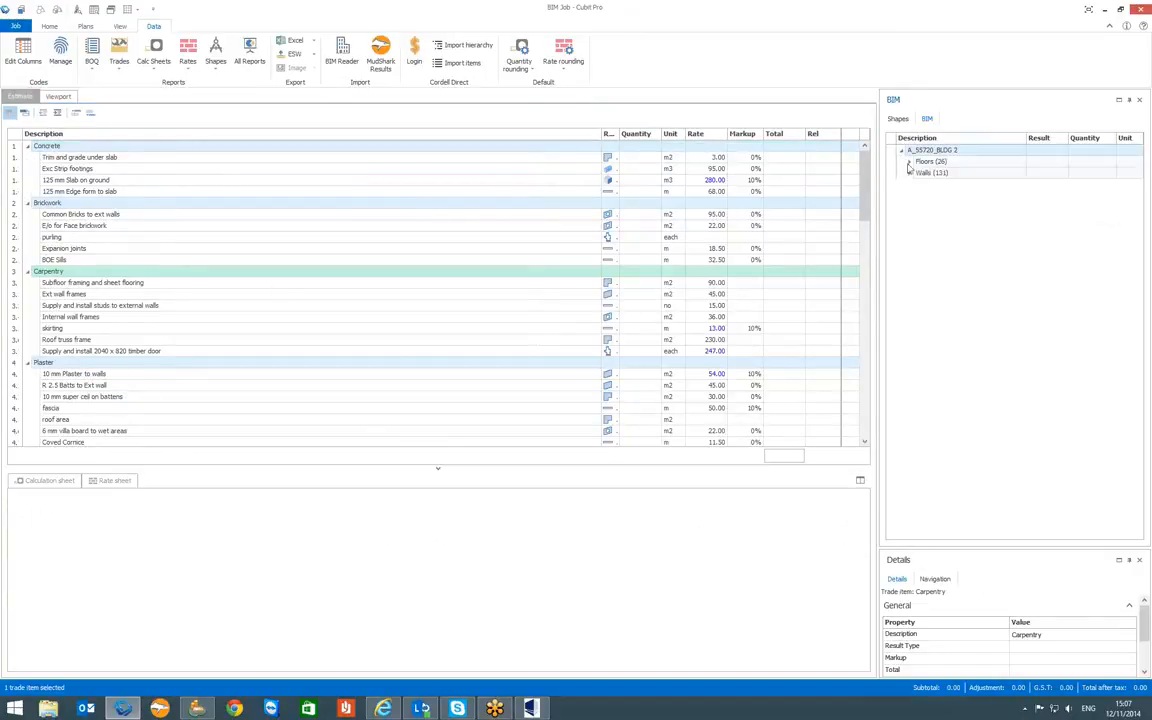
{"action": "left_click", "coordinate": [910, 162]}
{"action": "left_click", "coordinate": [918, 173]}
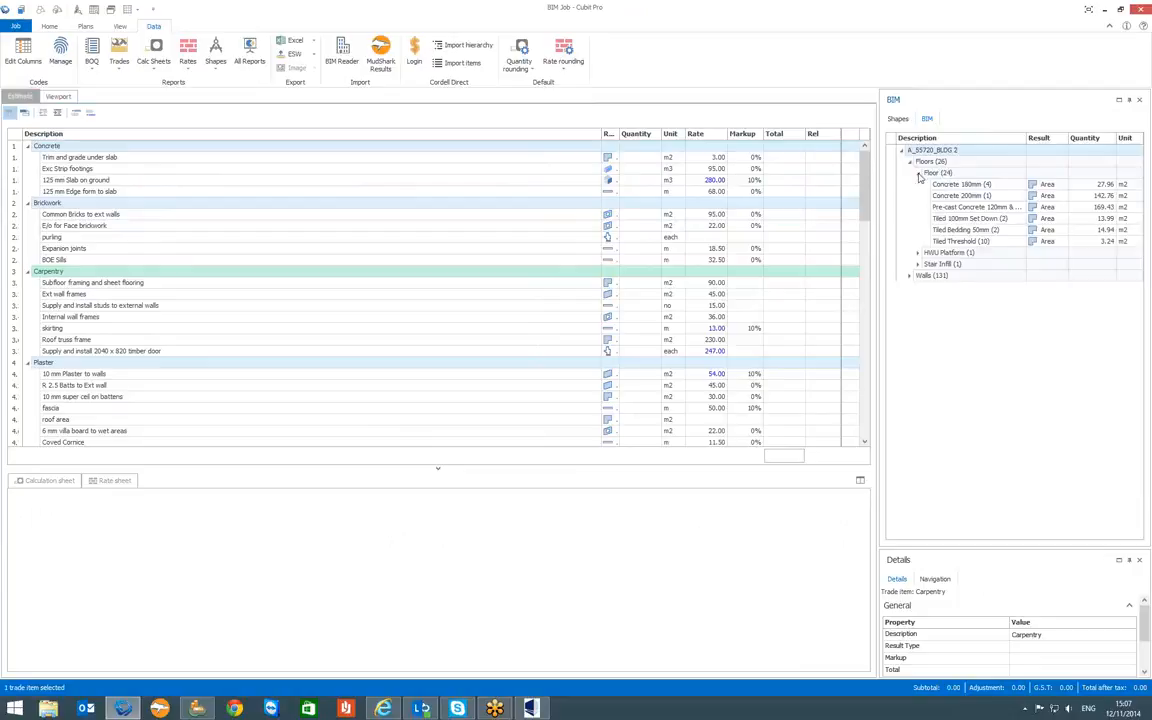
{"action": "left_click", "coordinate": [910, 275]}
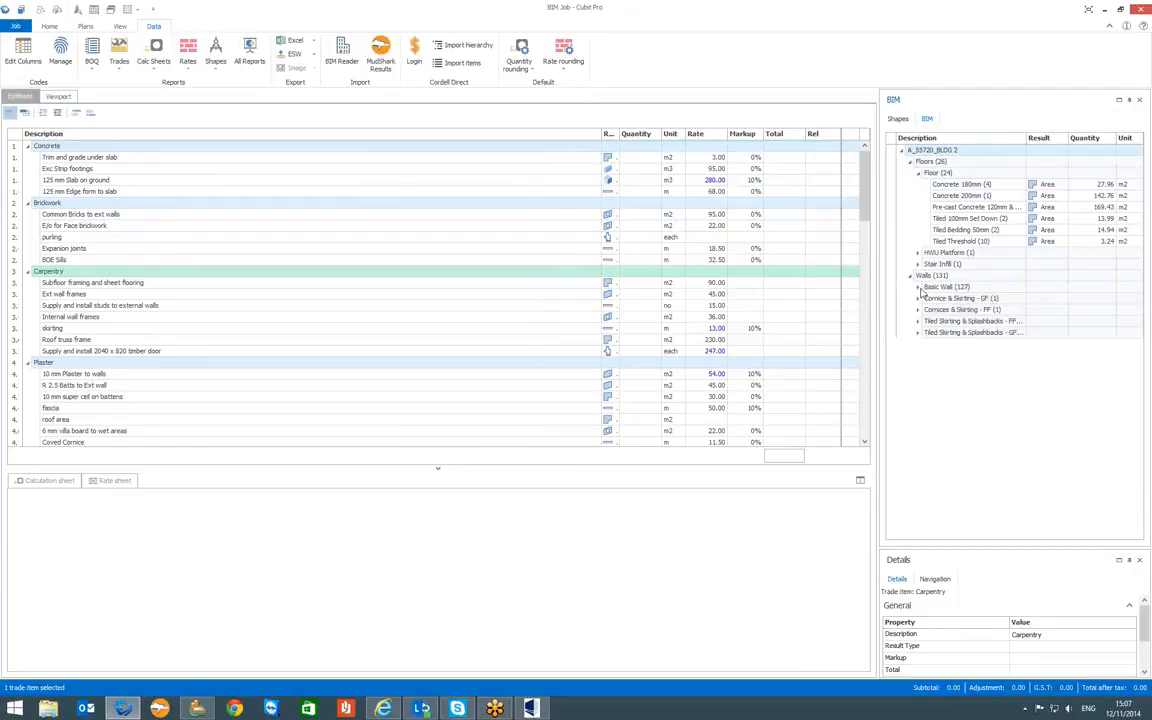
{"action": "left_click", "coordinate": [918, 287]}
{"action": "left_click", "coordinate": [927, 356]}
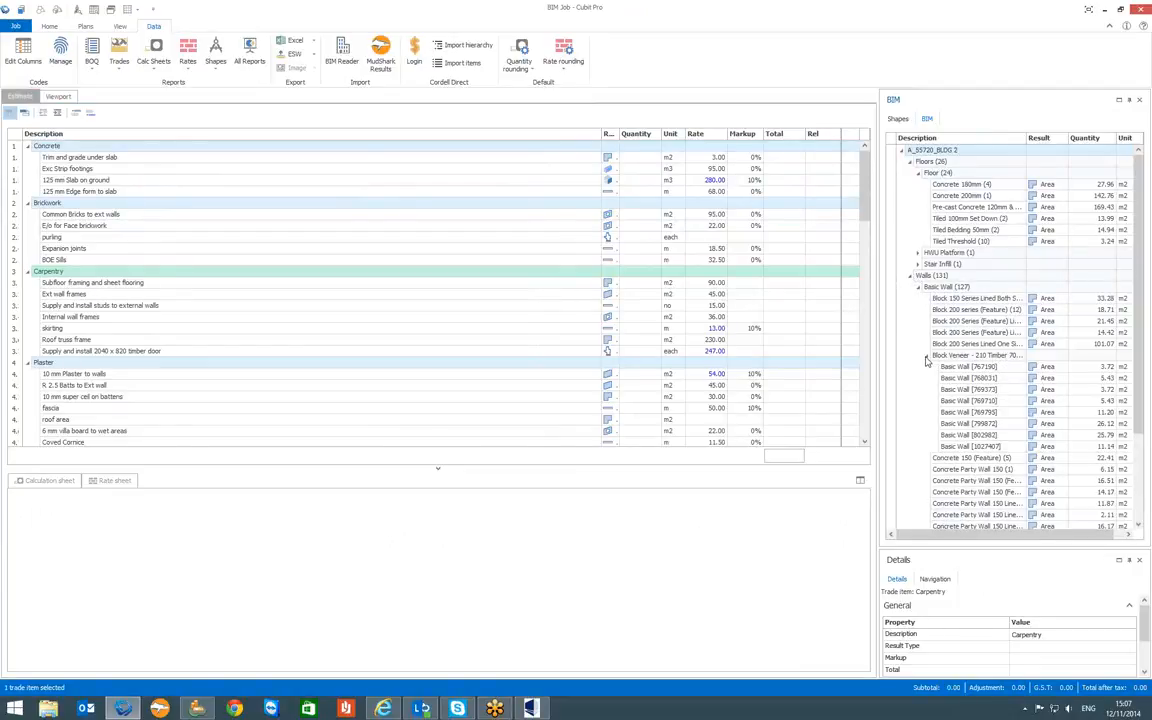
{"action": "left_click", "coordinate": [927, 356]}
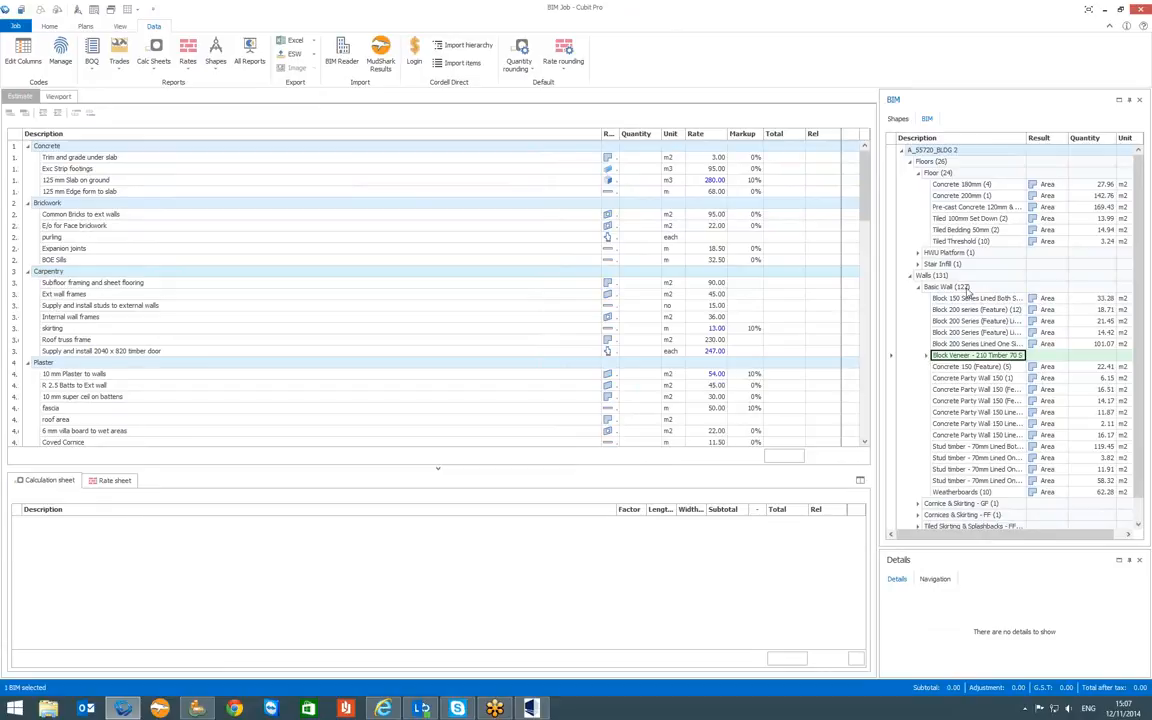
{"action": "left_click", "coordinate": [901, 151]}
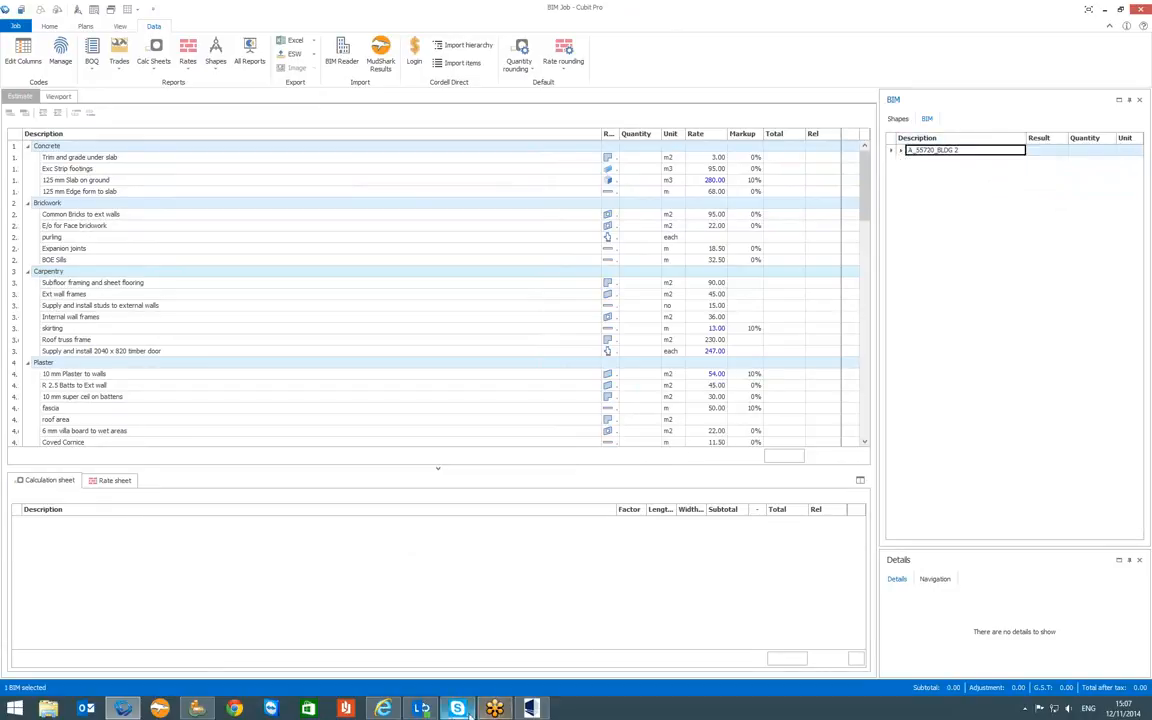
- Switch to the Meadowgate BIM Reader window and set the whole model's Length, Area and Volume takeoff attributes to Not displayed
{"action": "left_click", "coordinate": [533, 710]}
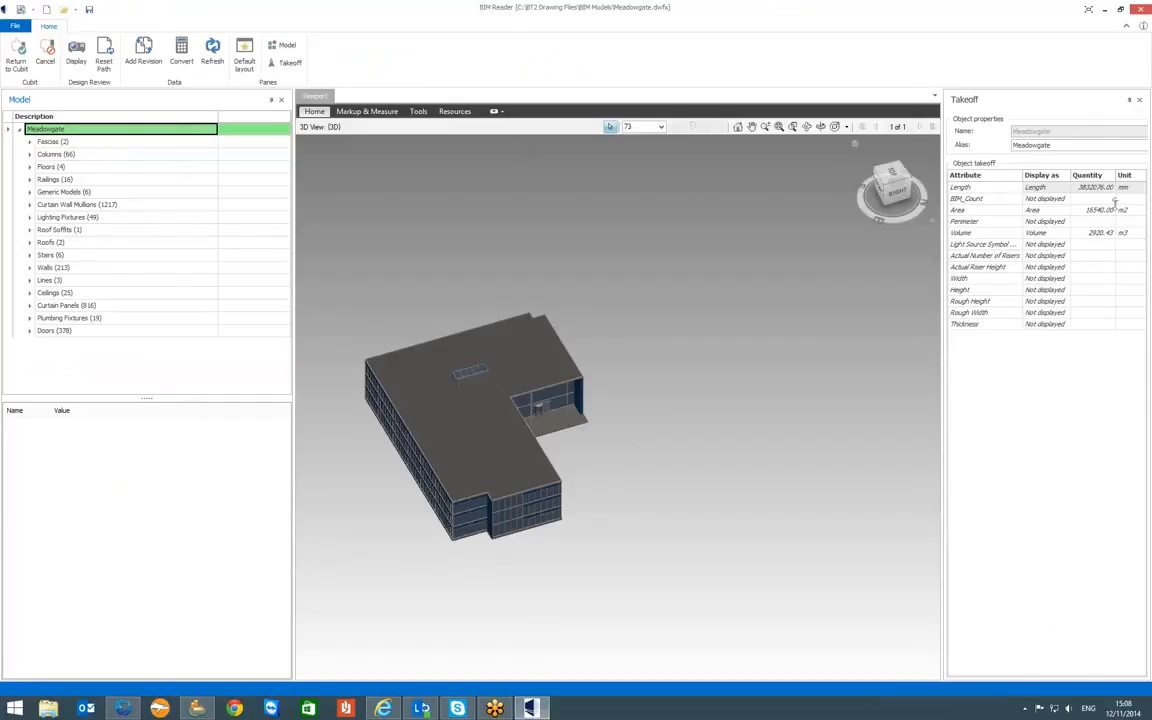
{"action": "left_click", "coordinate": [1045, 187]}
{"action": "left_click", "coordinate": [1066, 187]}
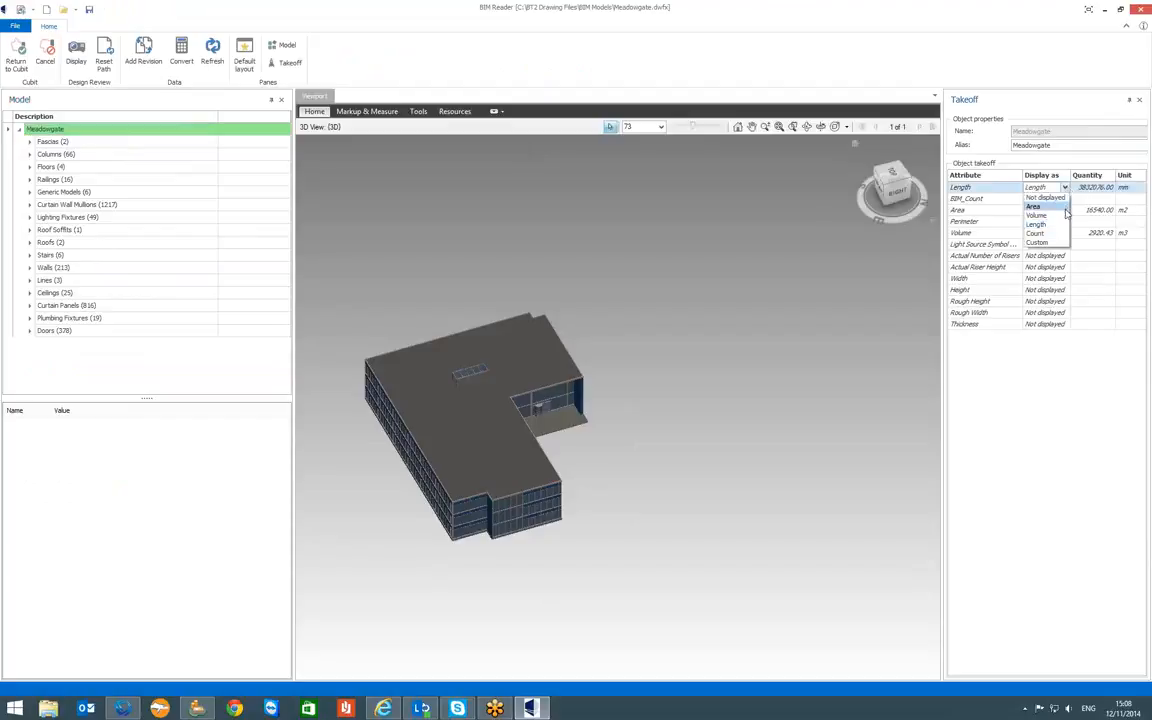
{"action": "left_click", "coordinate": [1064, 197]}
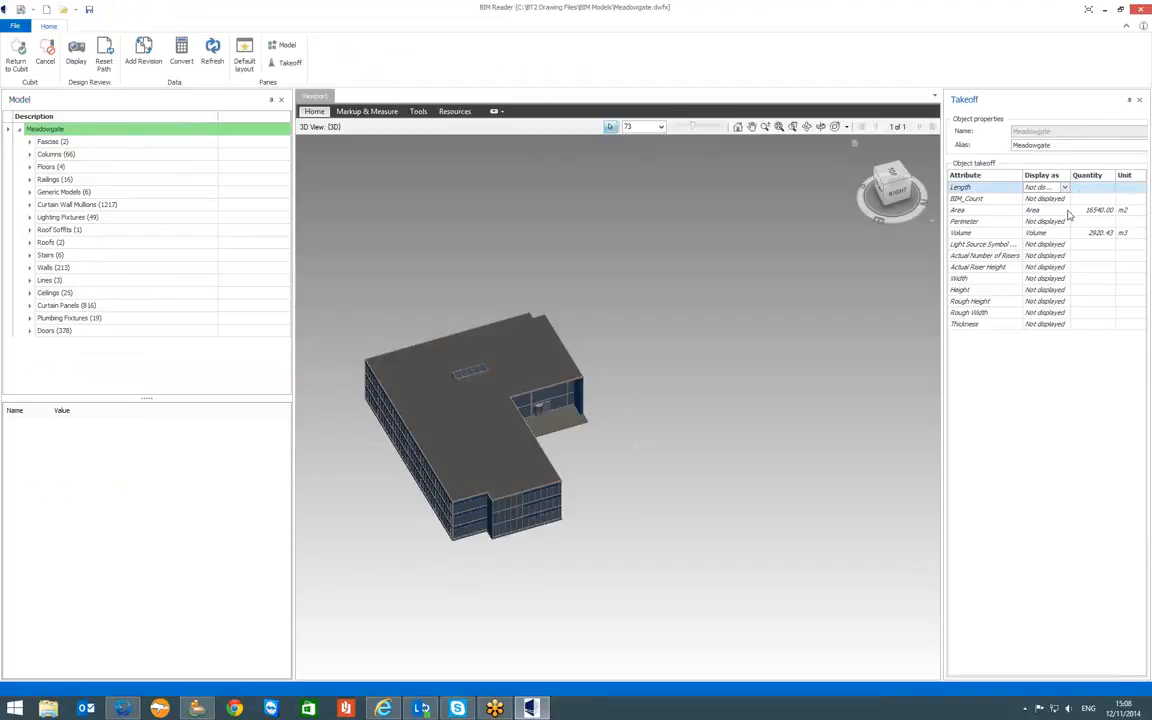
{"action": "left_click", "coordinate": [1062, 210]}
{"action": "left_click", "coordinate": [1065, 210]}
{"action": "left_click", "coordinate": [1062, 221]}
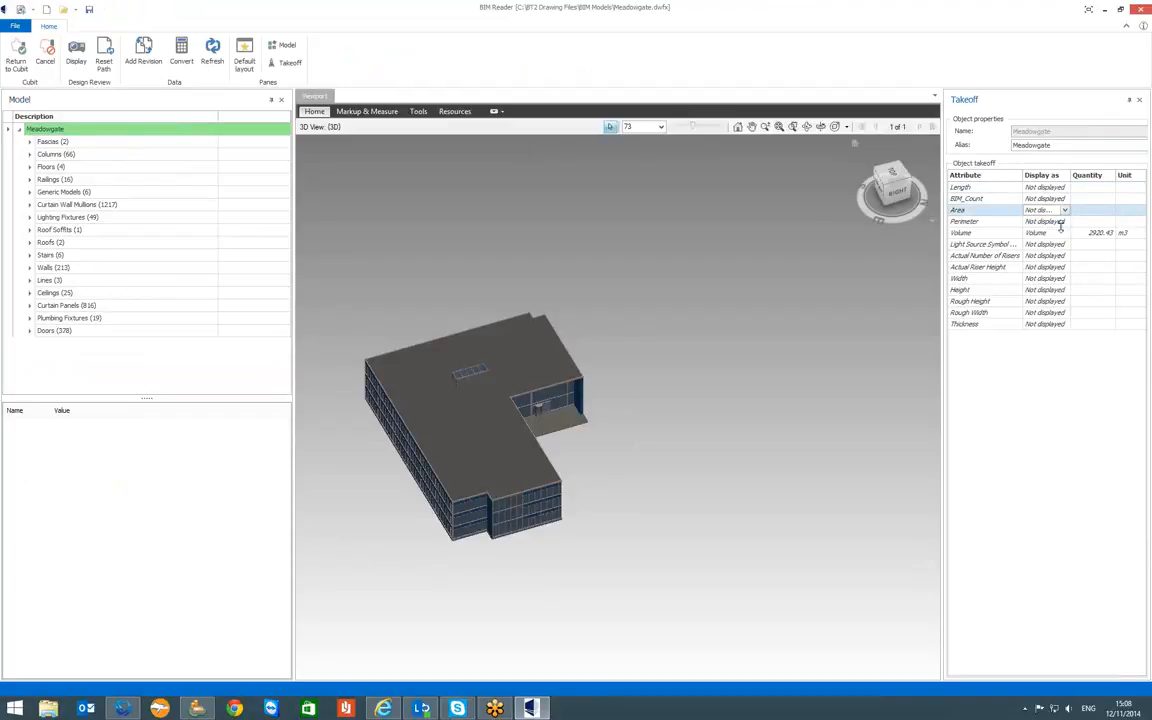
{"action": "left_click", "coordinate": [1062, 232]}
{"action": "left_click", "coordinate": [1065, 232]}
{"action": "left_click", "coordinate": [1062, 243]}
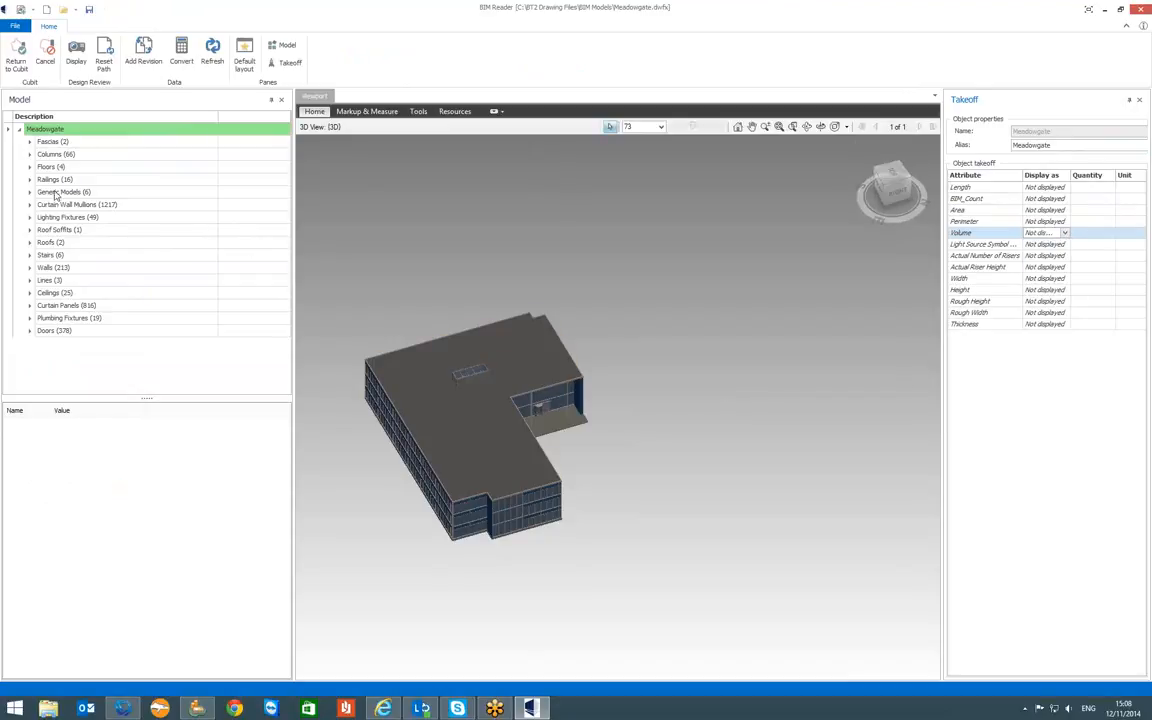
- Display the Area attribute of Meadowgate's Roofs group as Area, and select the Columns and Floors groups to inspect their takeoff attributes
{"action": "left_click", "coordinate": [50, 242]}
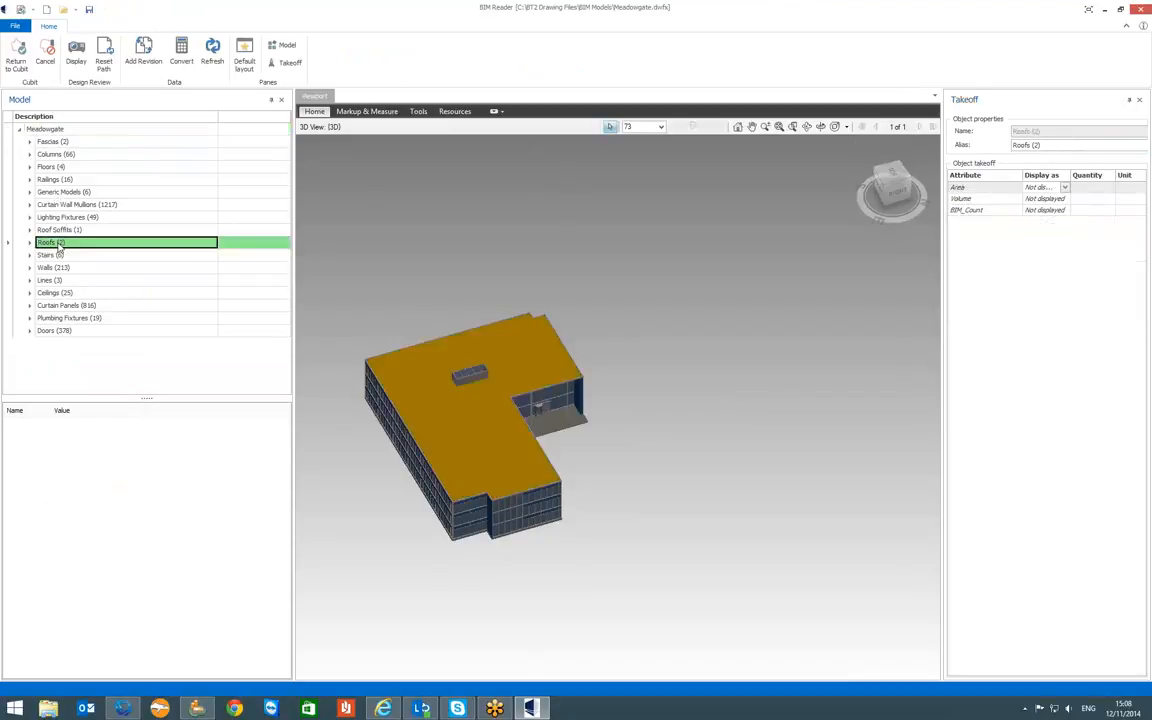
{"action": "left_click", "coordinate": [1065, 187]}
{"action": "left_click", "coordinate": [1058, 207]}
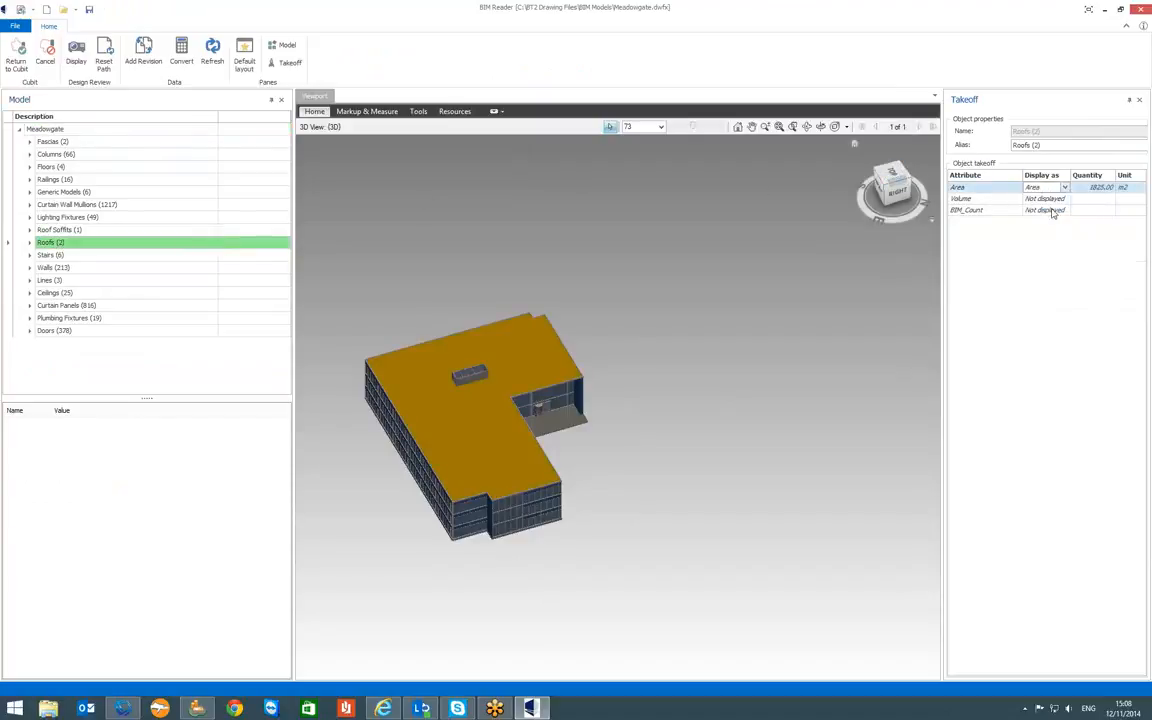
{"action": "left_click", "coordinate": [150, 156]}
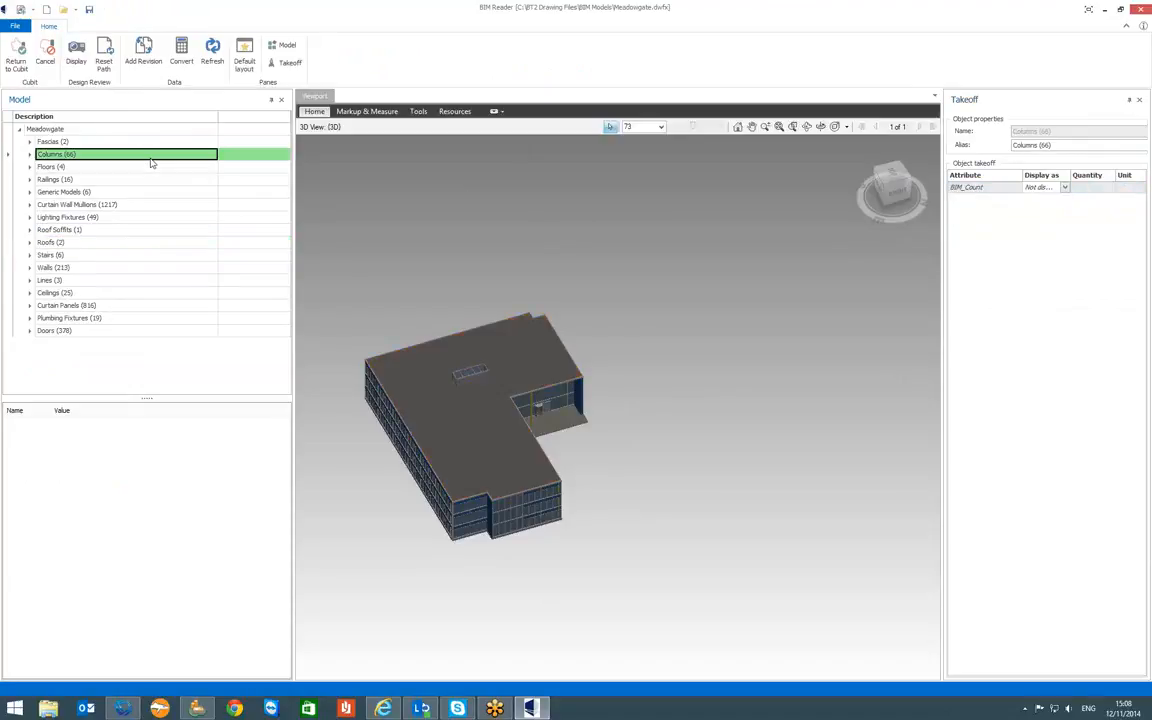
{"action": "left_click", "coordinate": [147, 167]}
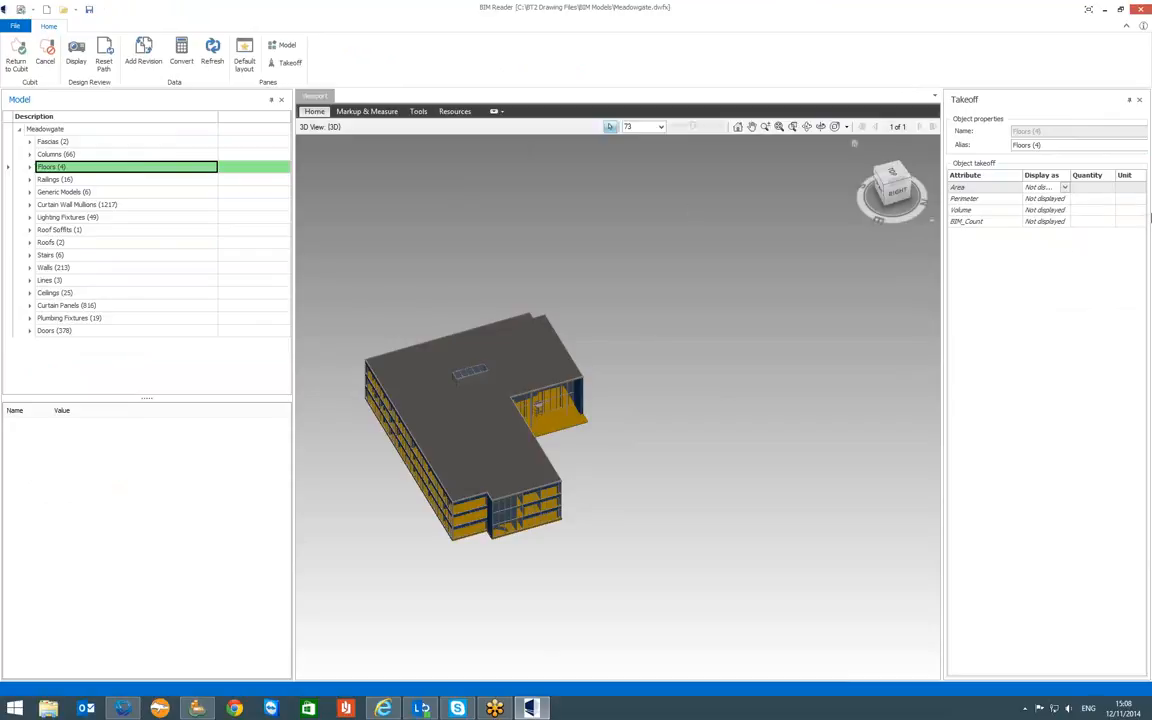
- Return the Meadowgate takeoff to Cubit, accepting the pending-changes prompt, and expand all trade headings in the estimate
{"action": "left_click", "coordinate": [15, 25]}
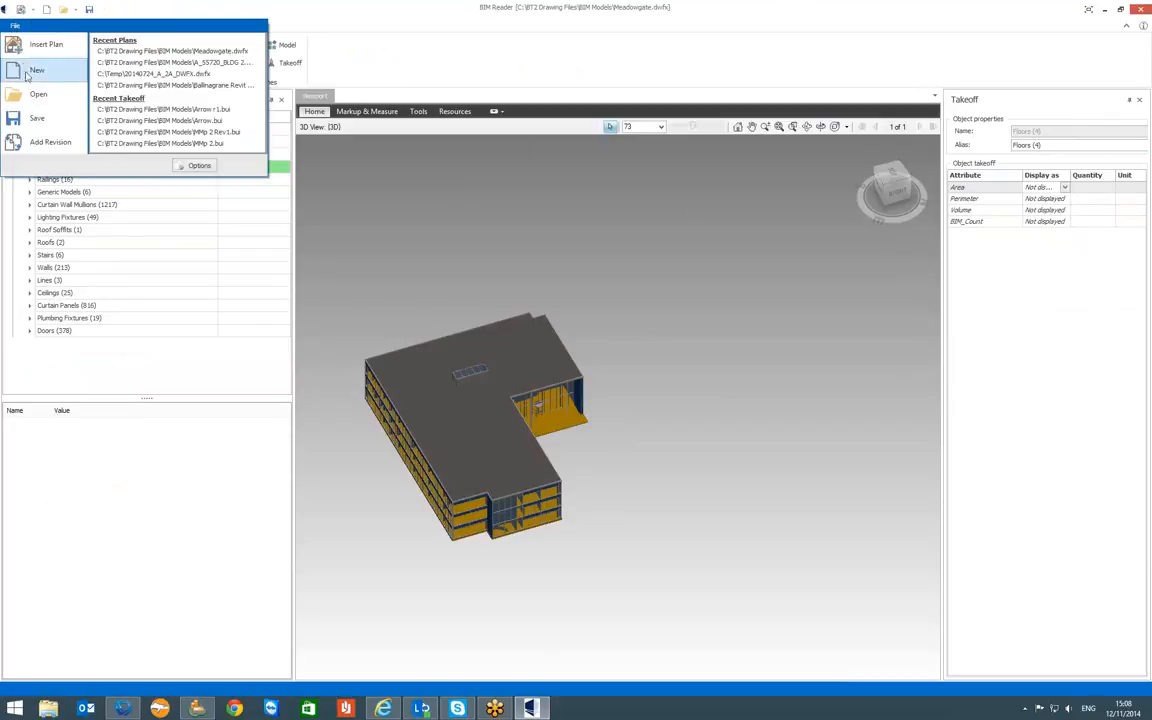
{"action": "left_click", "coordinate": [250, 7]}
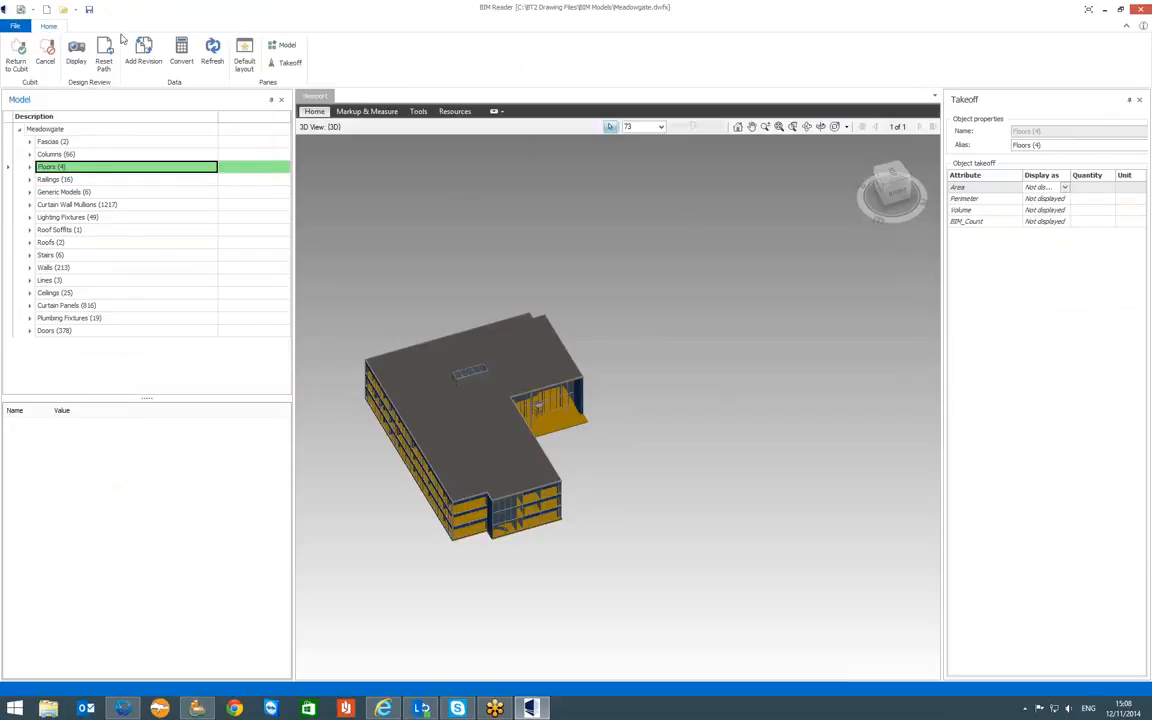
{"action": "left_click", "coordinate": [12, 52]}
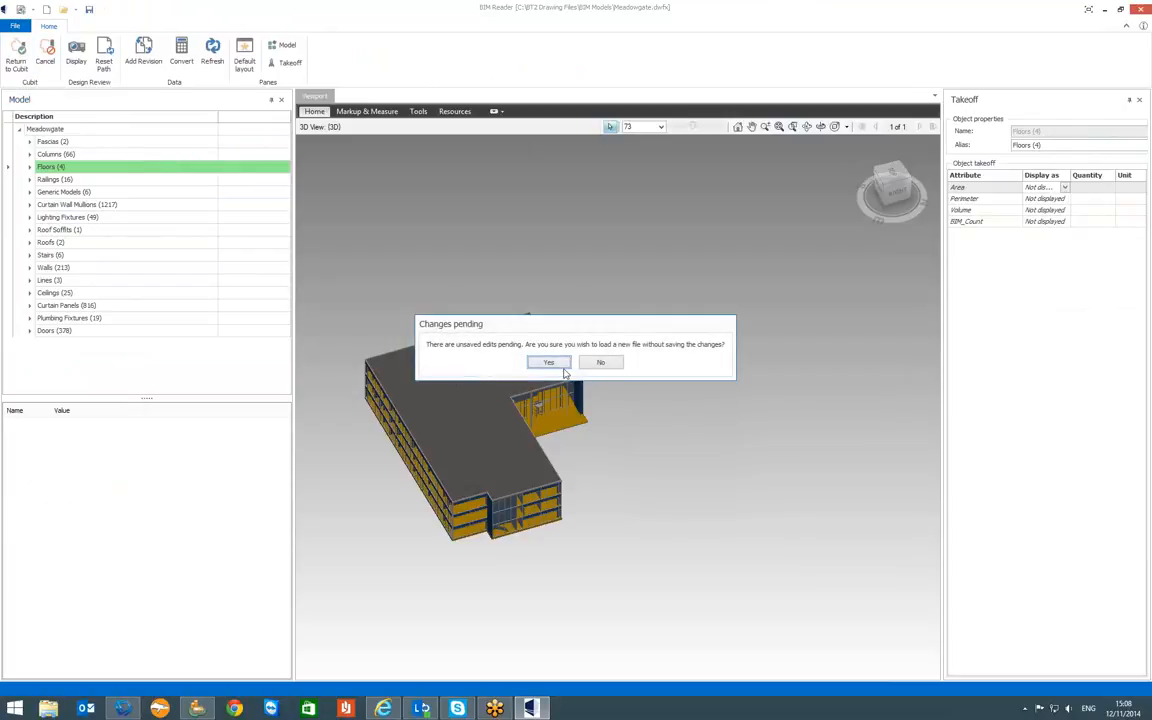
{"action": "left_click", "coordinate": [556, 364]}
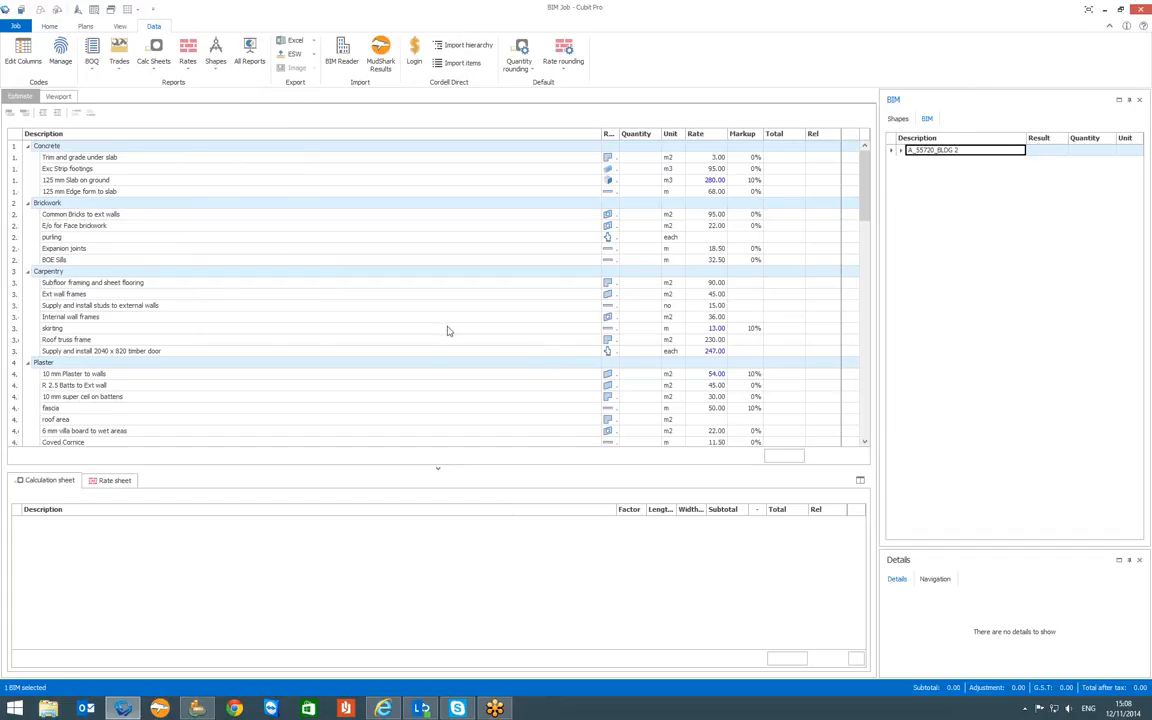
{"action": "right_click", "coordinate": [362, 205]}
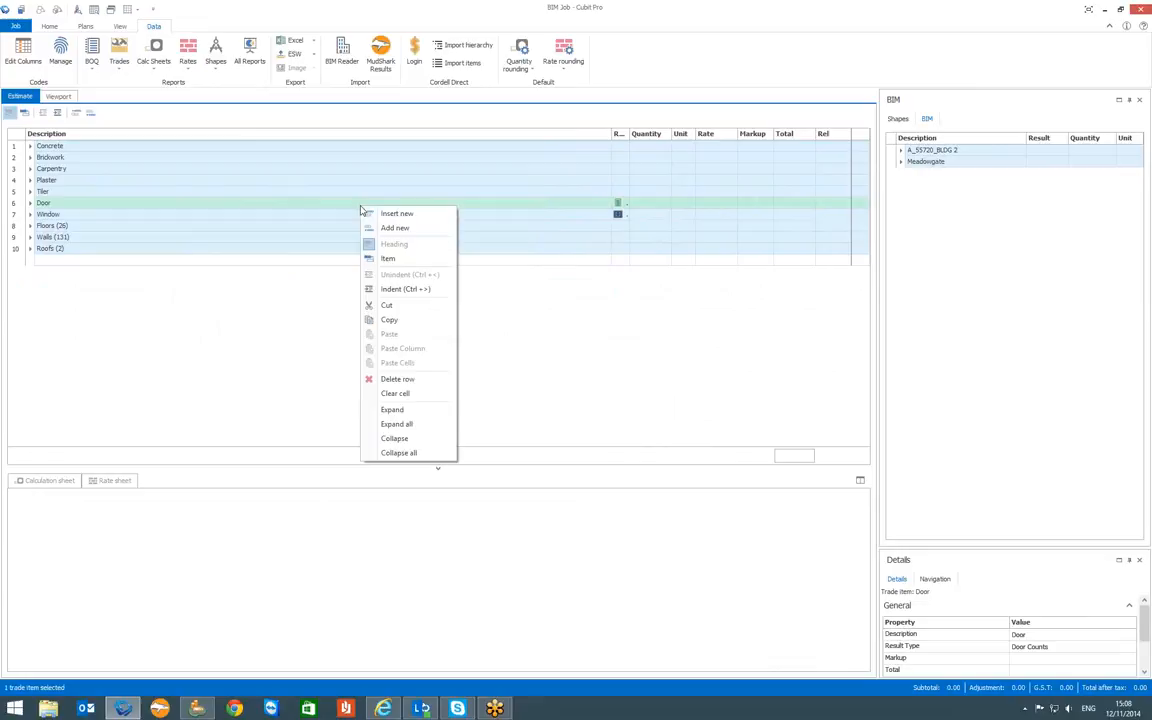
{"action": "left_click", "coordinate": [401, 425]}
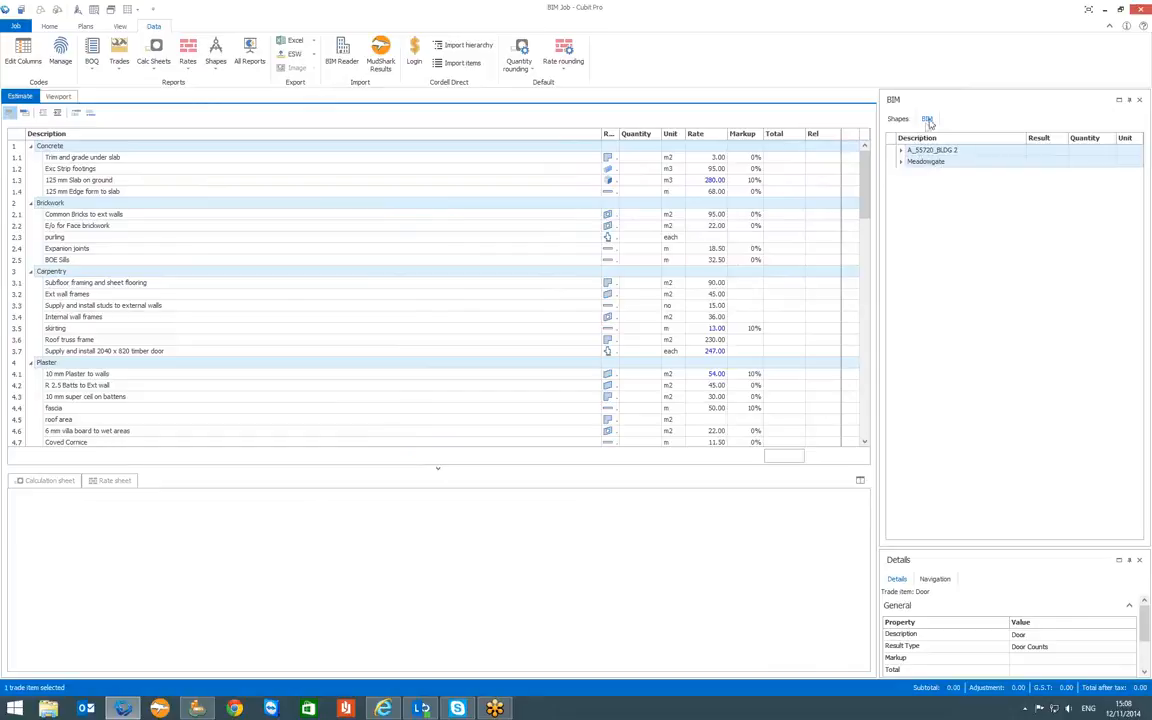
- Expand Meadowgate's Roofs down to the Basic Roof types and A_55720_BLDG 2's Walls down to the Basic Wall types in the BIM tree
{"action": "left_click", "coordinate": [902, 162]}
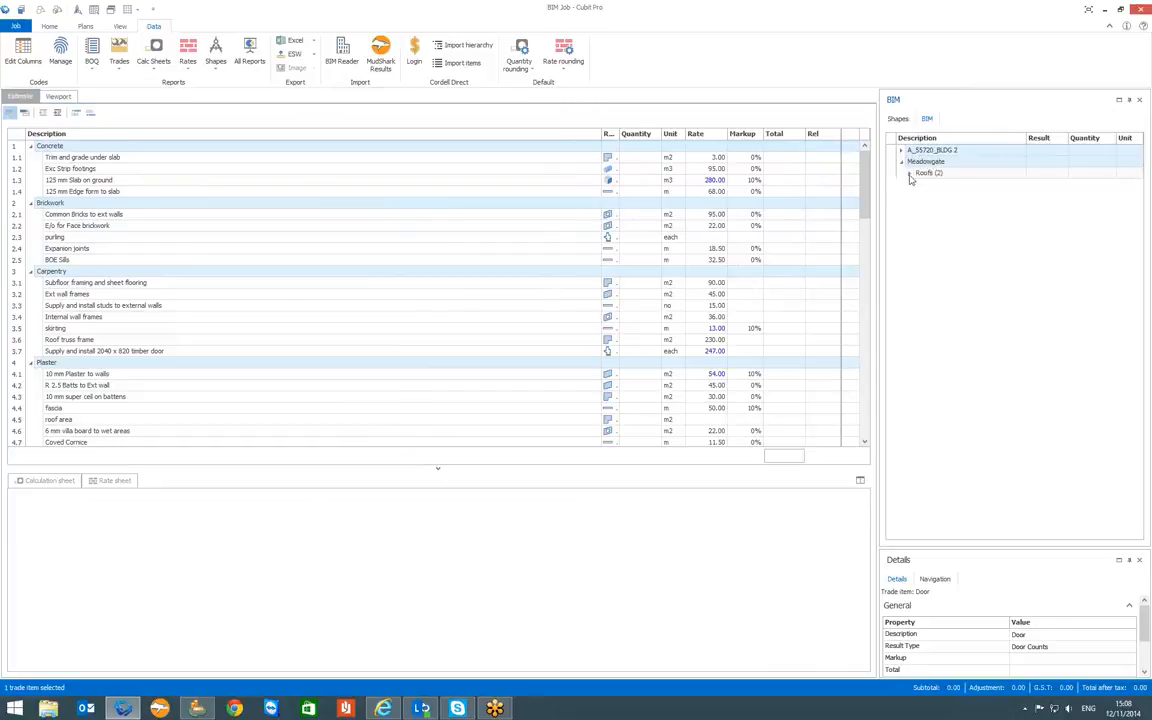
{"action": "left_click", "coordinate": [911, 173]}
{"action": "left_click", "coordinate": [917, 184]}
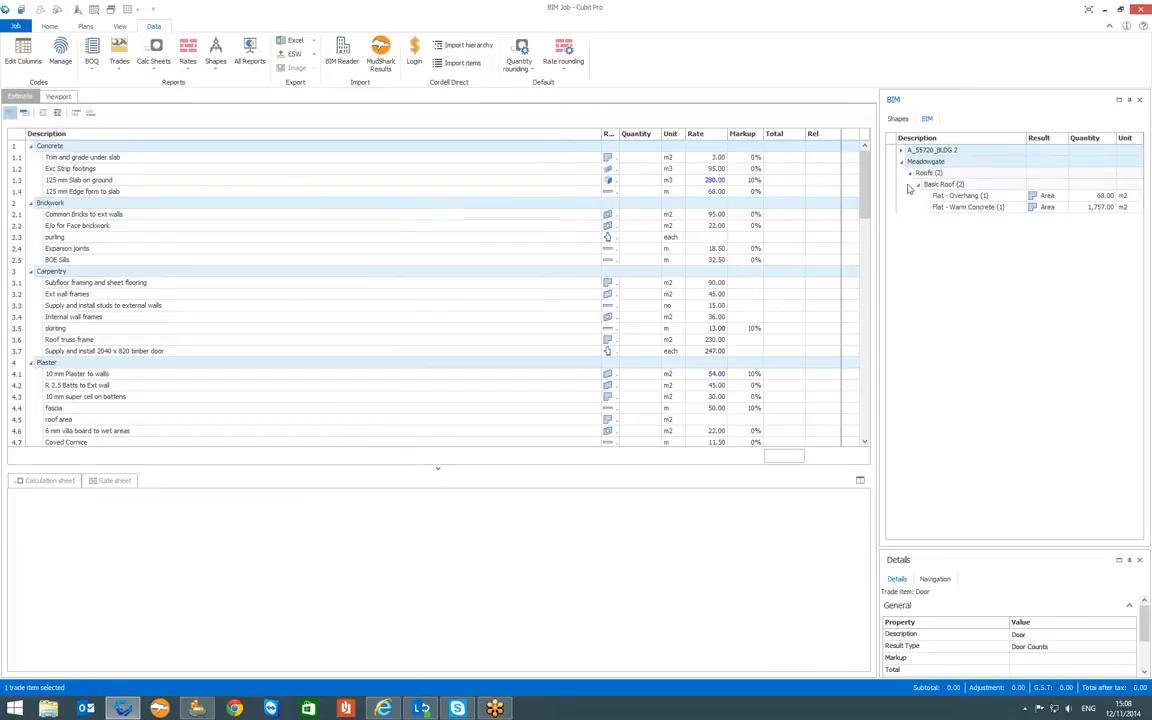
{"action": "left_click", "coordinate": [901, 151]}
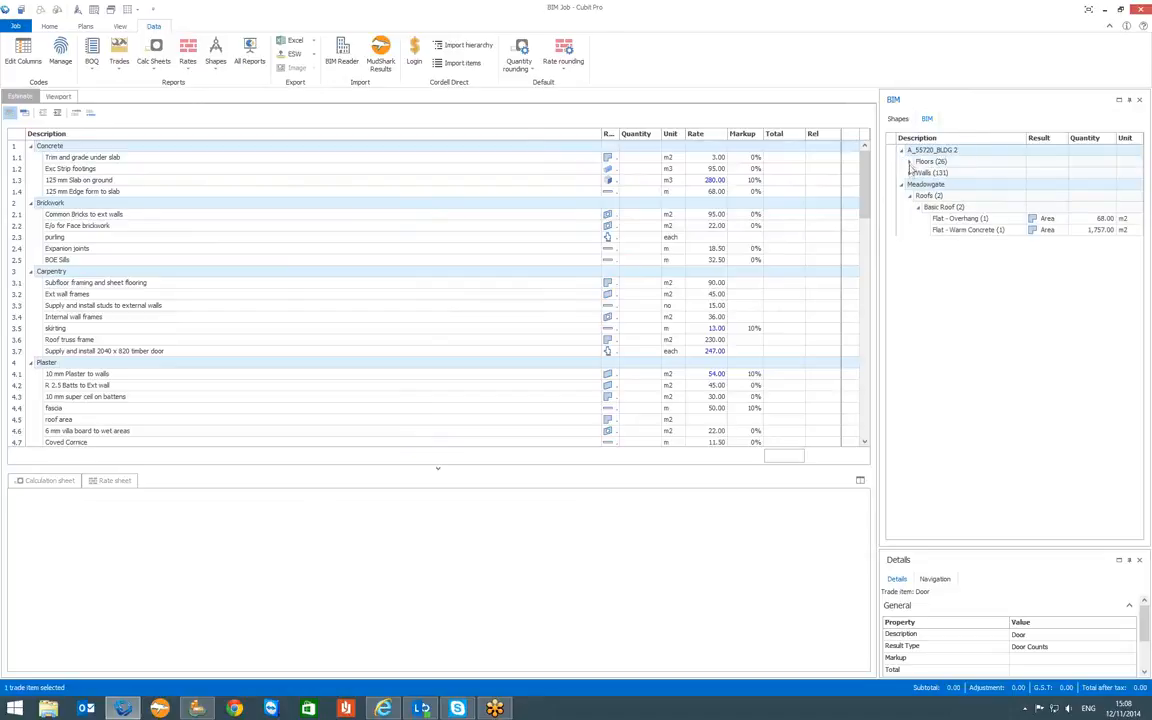
{"action": "left_click", "coordinate": [910, 172]}
{"action": "left_click", "coordinate": [918, 184]}
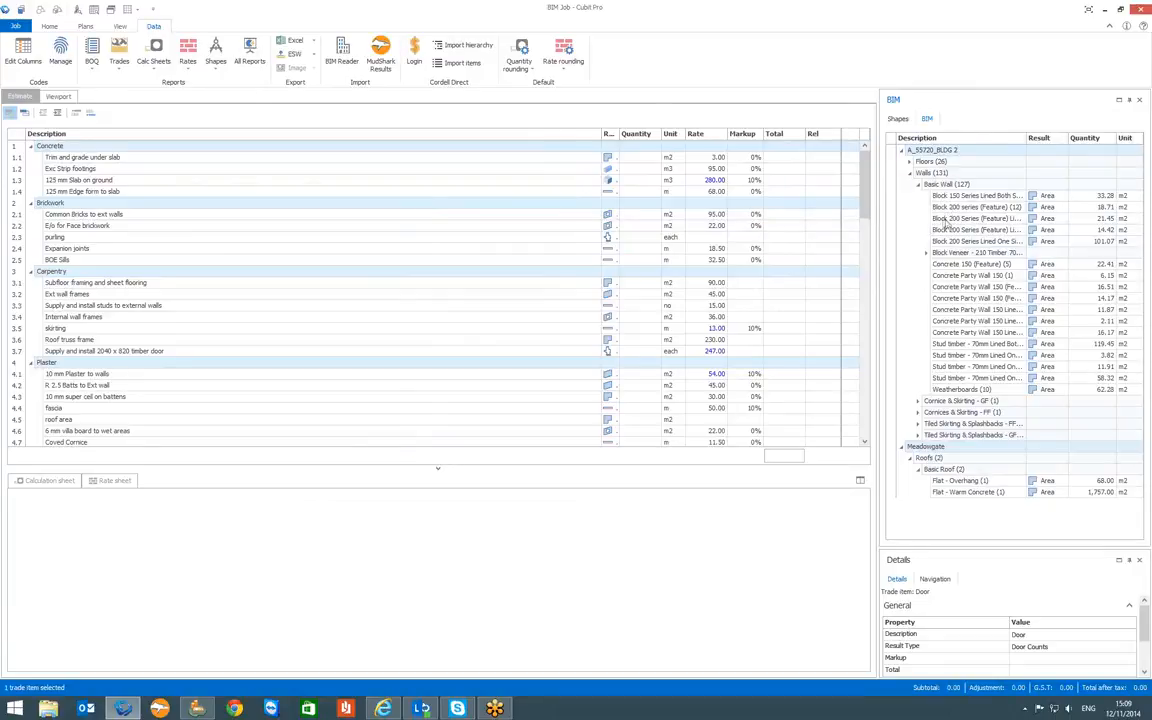
- Insert the Block 150 Series Lined Both Sides wall as an item below Common Bricks to ext walls in Brickwork, and select its quantity
{"action": "left_click", "coordinate": [893, 197]}
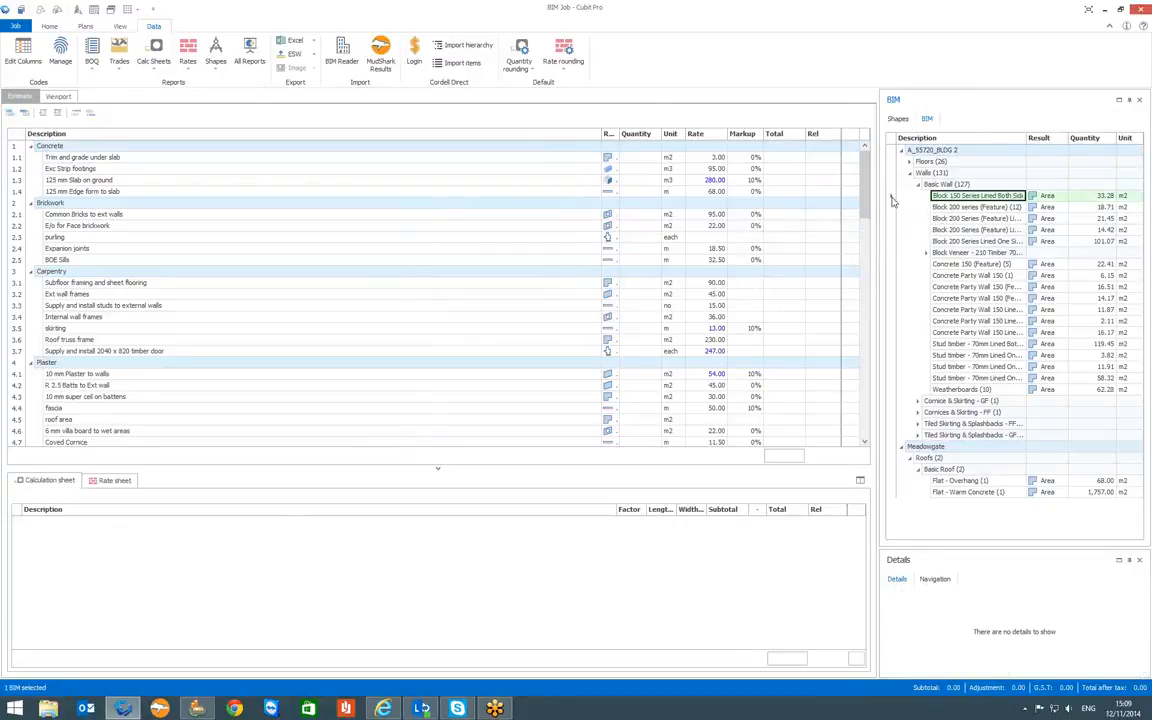
{"action": "left_click_drag", "start_coordinate": [893, 200], "coordinate": [306, 218]}
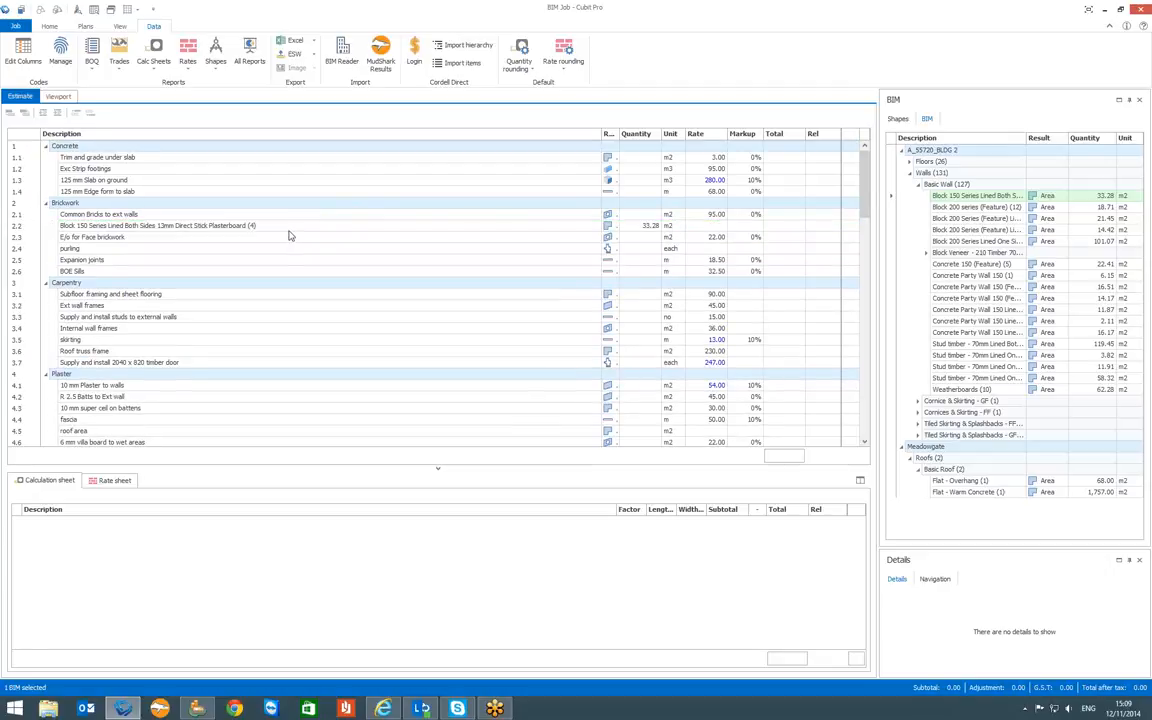
{"action": "left_click", "coordinate": [289, 230]}
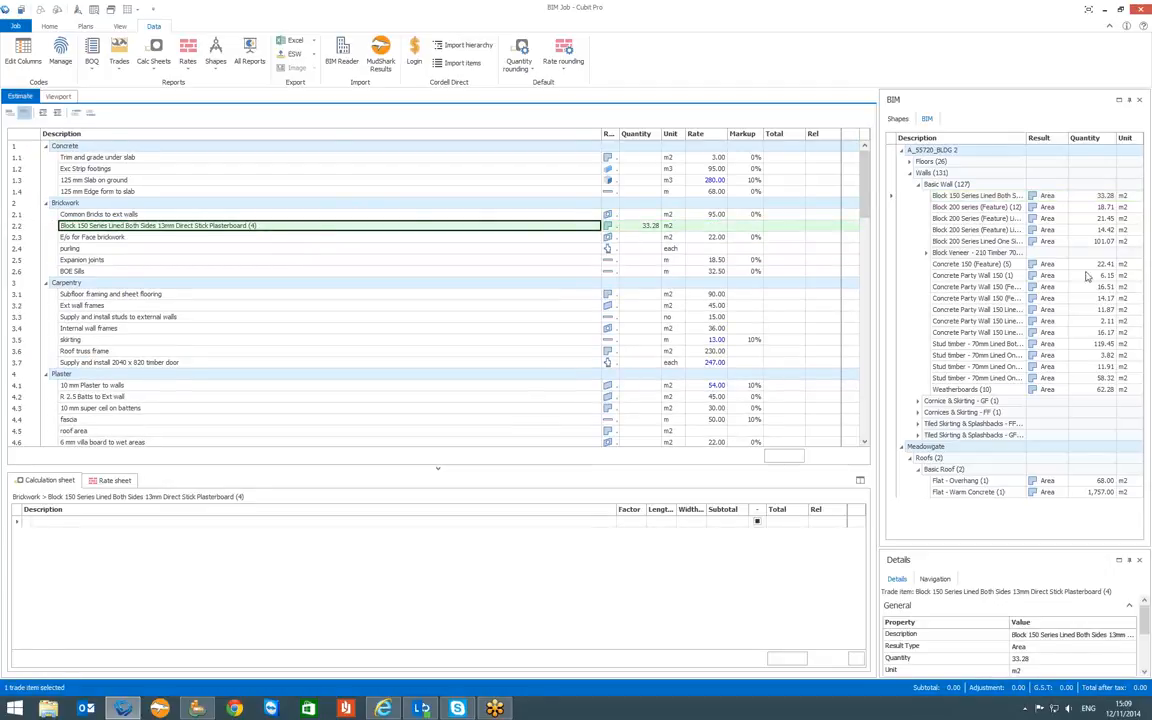
{"action": "left_click", "coordinate": [640, 226]}
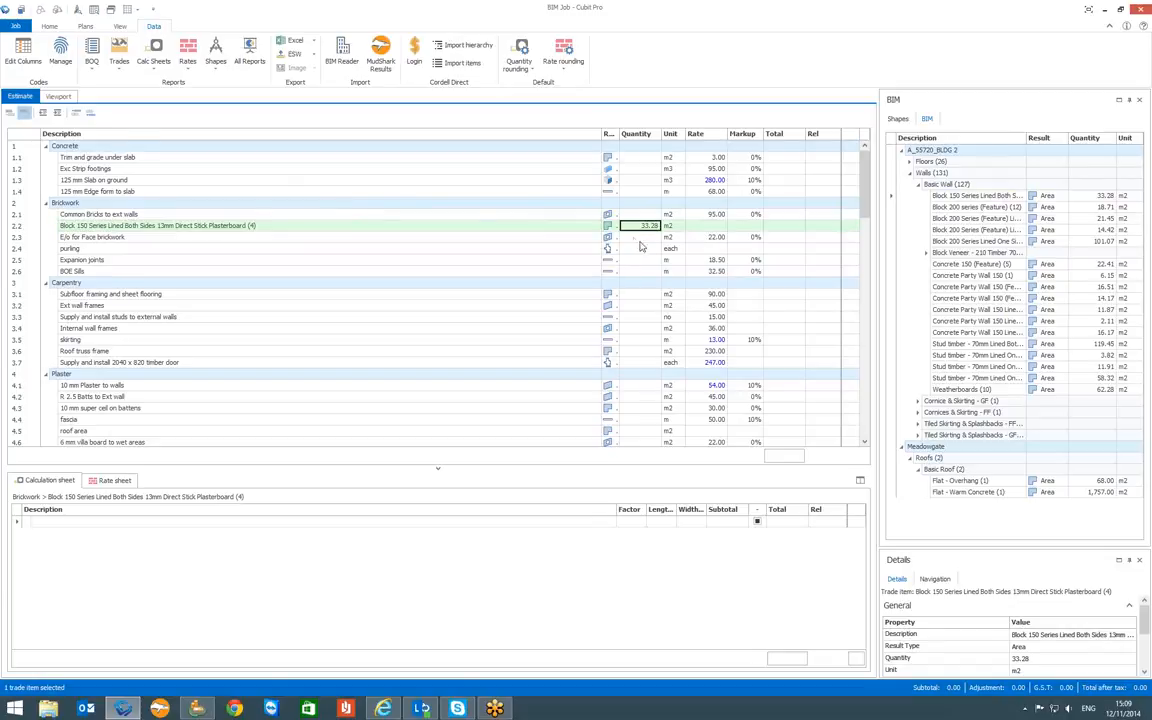
- Add the Block 200 series (Feature) and Block 200 Series Lined One Side FC on battens areas to the Block 150 item's calculation sheet
{"action": "left_click", "coordinate": [901, 207]}
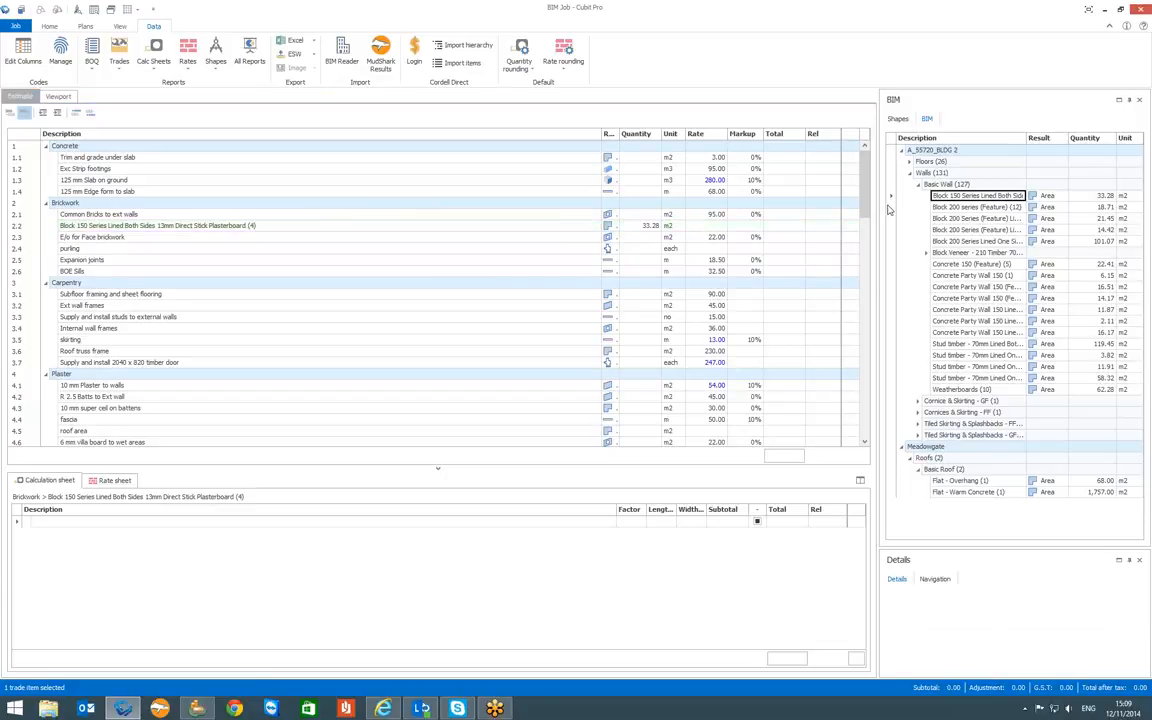
{"action": "left_click_drag", "start_coordinate": [893, 214], "coordinate": [463, 524]}
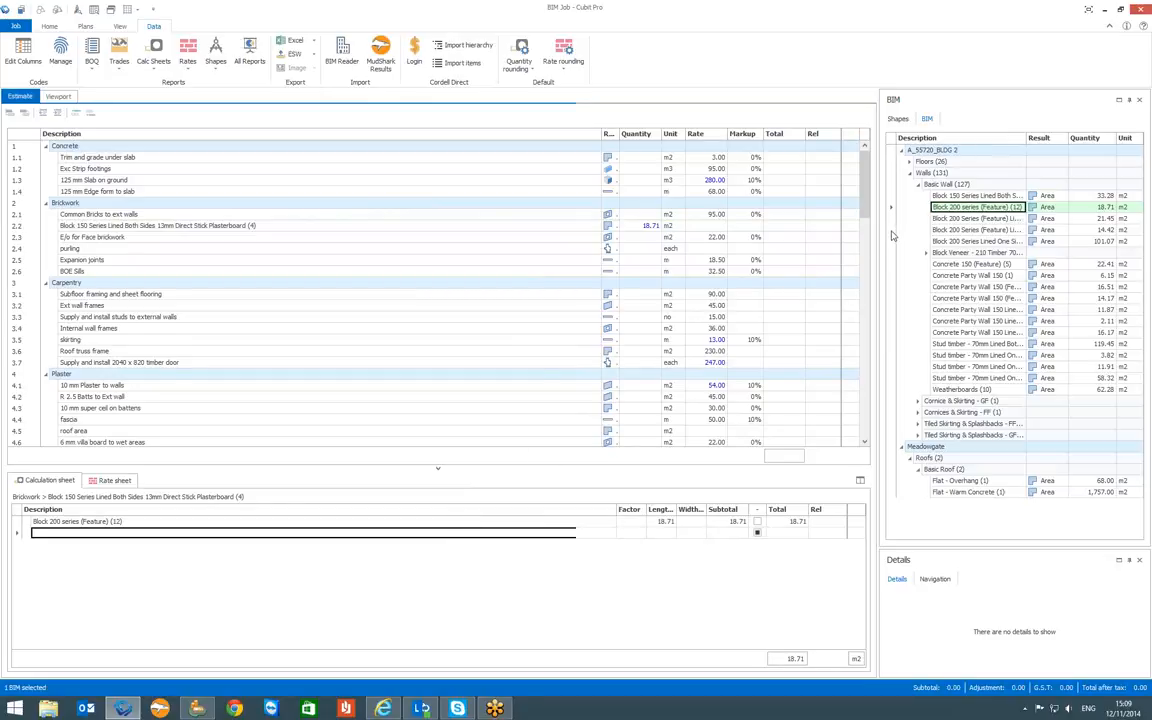
{"action": "left_click_drag", "start_coordinate": [889, 231], "coordinate": [509, 535]}
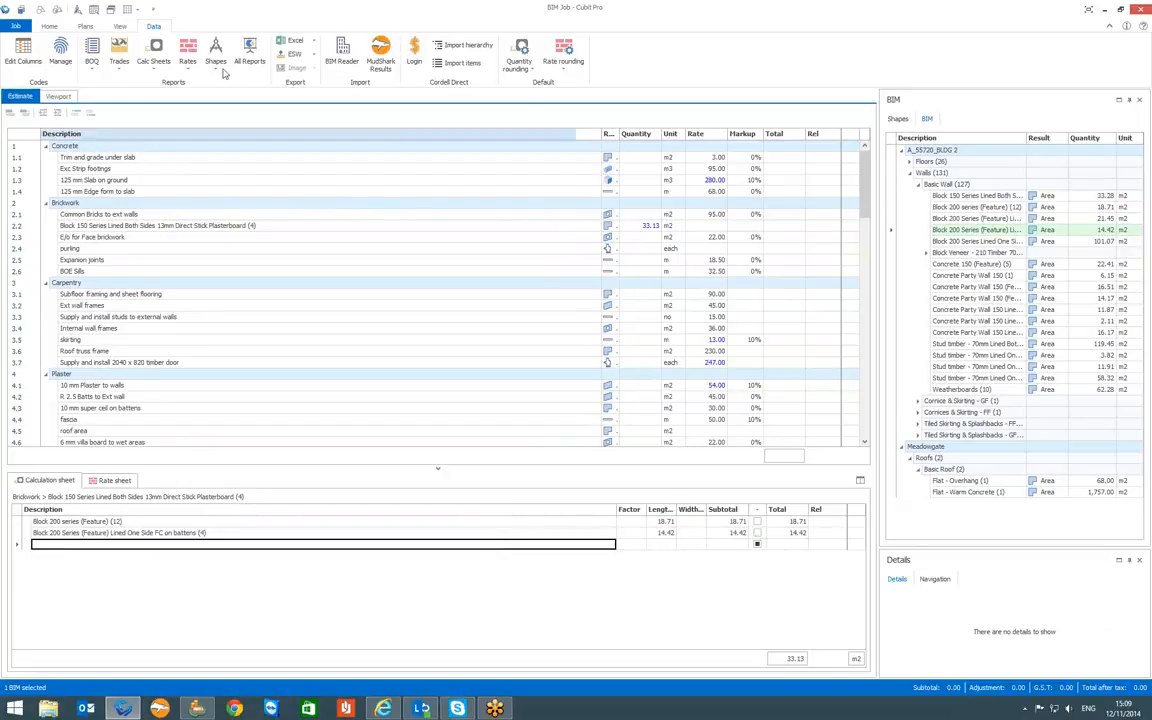
- Undo the two Block 200 calculation sheet entries and the insertion of the Block 150 Series item in Brickwork
{"action": "left_click", "coordinate": [48, 27]}
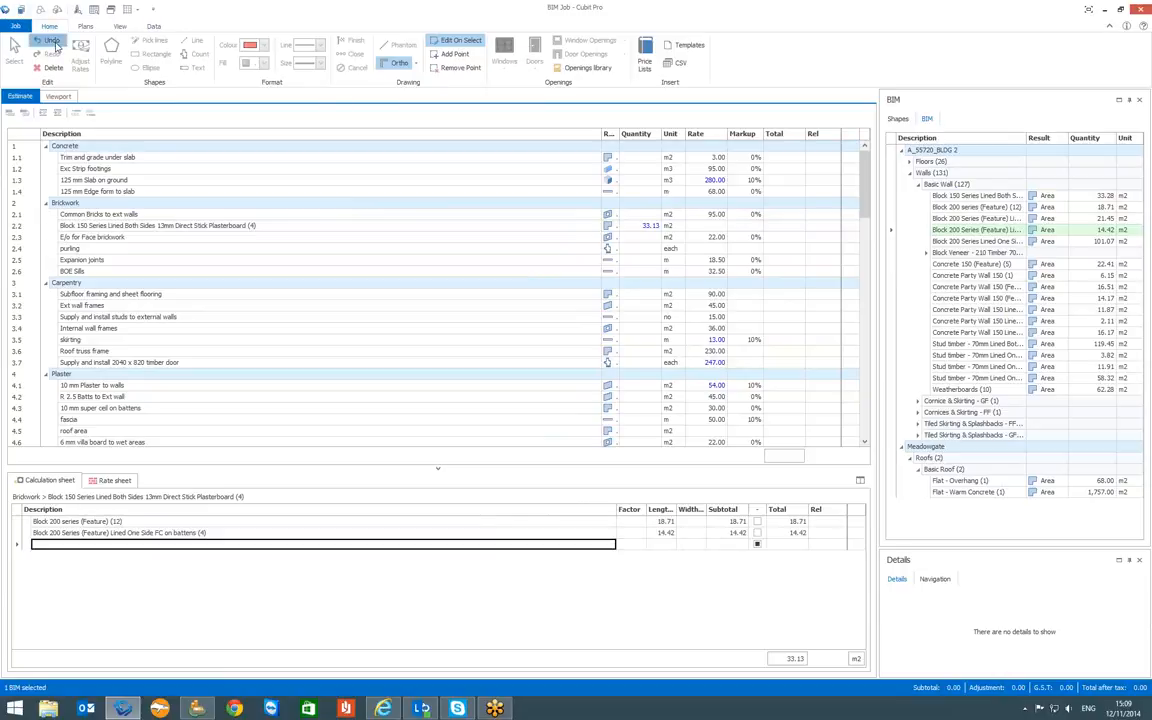
{"action": "left_click", "coordinate": [51, 40]}
{"action": "left_click", "coordinate": [52, 41]}
{"action": "left_click", "coordinate": [53, 41]}
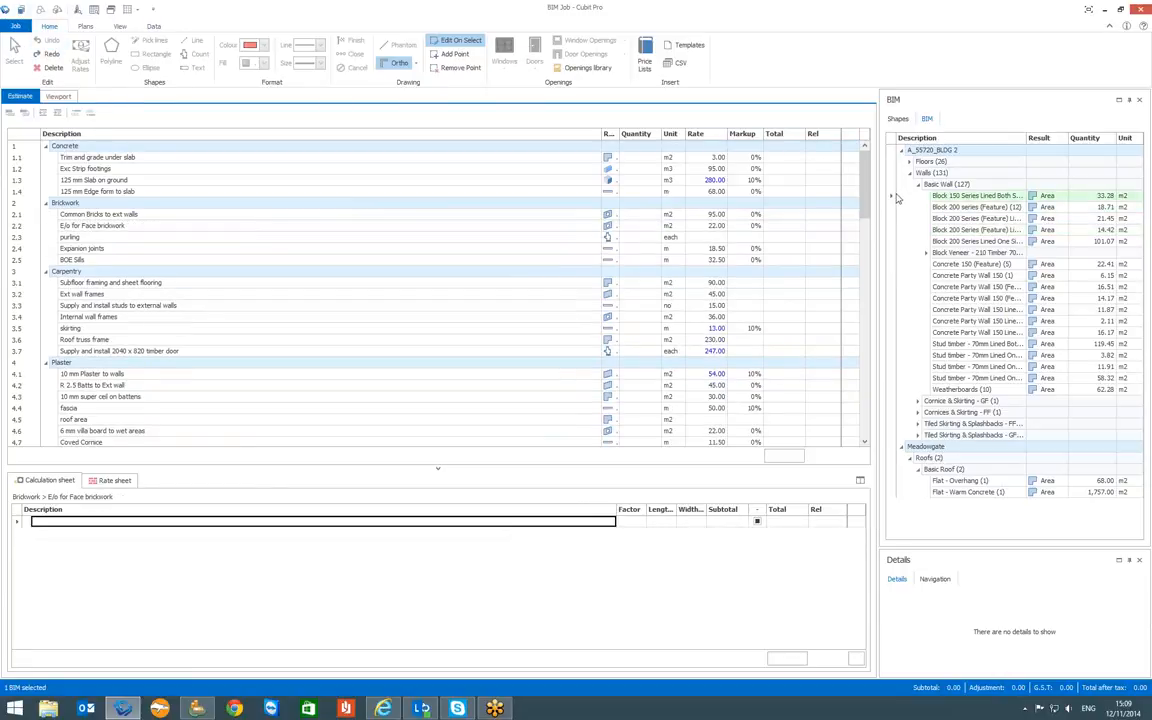
- Insert the Block 150 Series wall below Common Bricks to ext walls, and add the three Block 200 (Feature) wall areas to the Common Bricks calculation sheet
{"action": "left_click_drag", "start_coordinate": [895, 194], "coordinate": [456, 218]}
{"action": "left_click", "coordinate": [494, 216]}
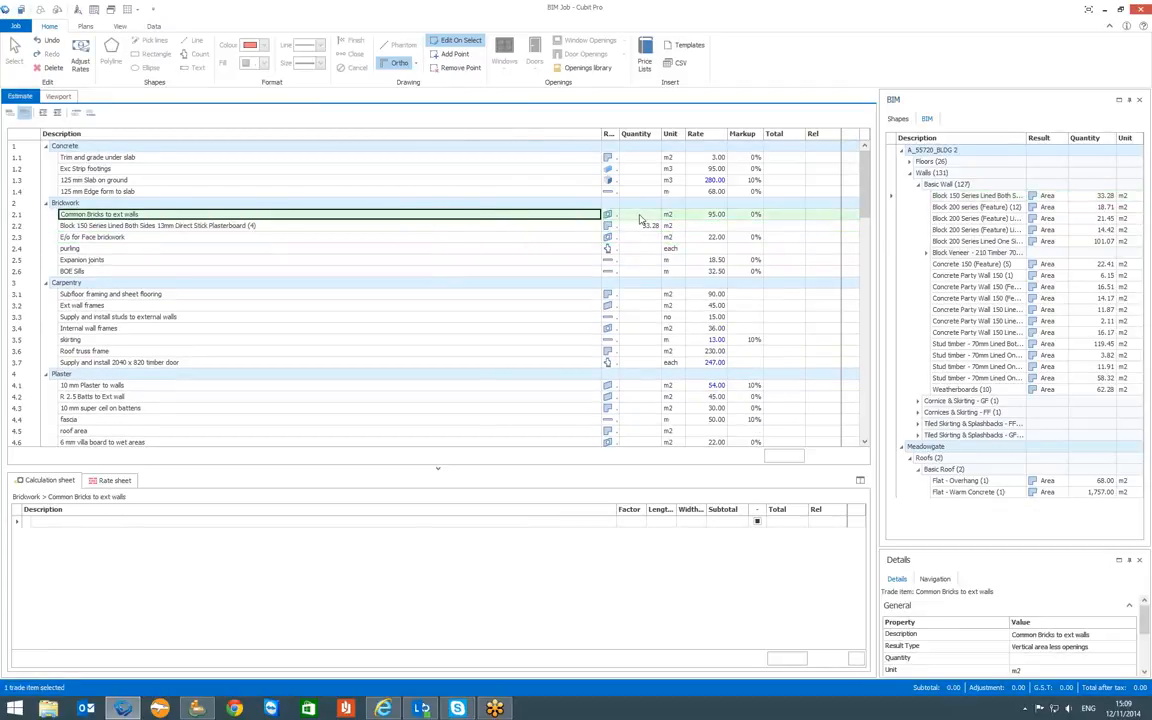
{"action": "left_click", "coordinate": [641, 216]}
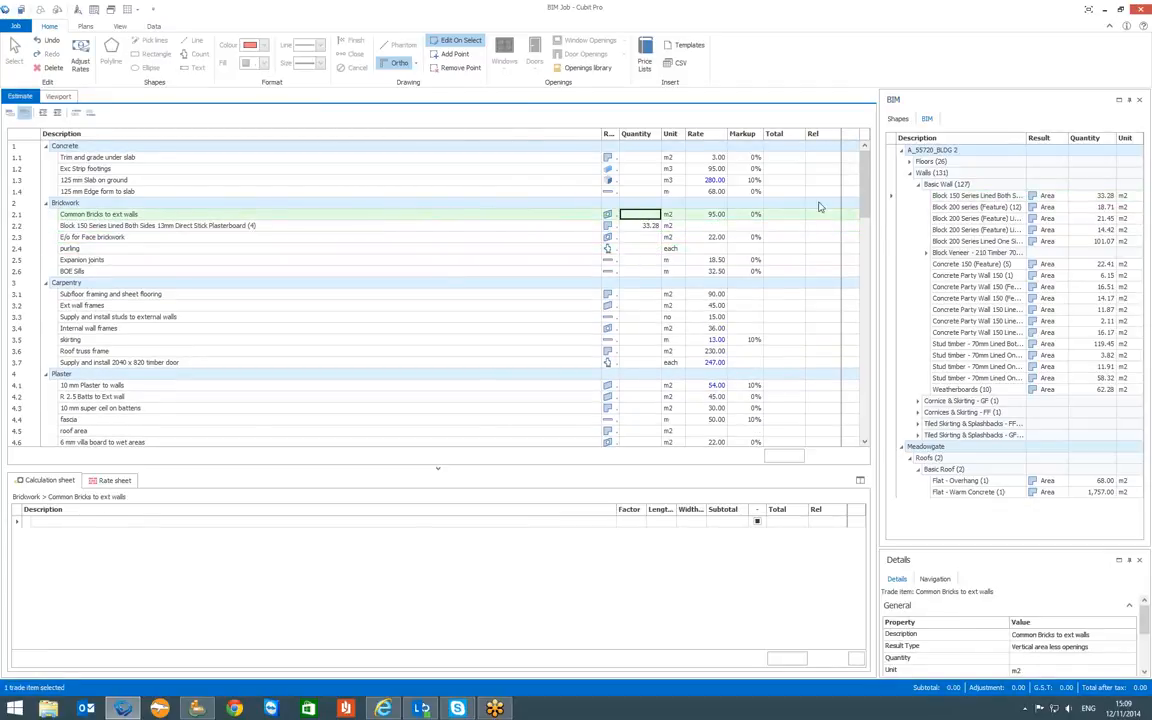
{"action": "left_click", "coordinate": [893, 209]}
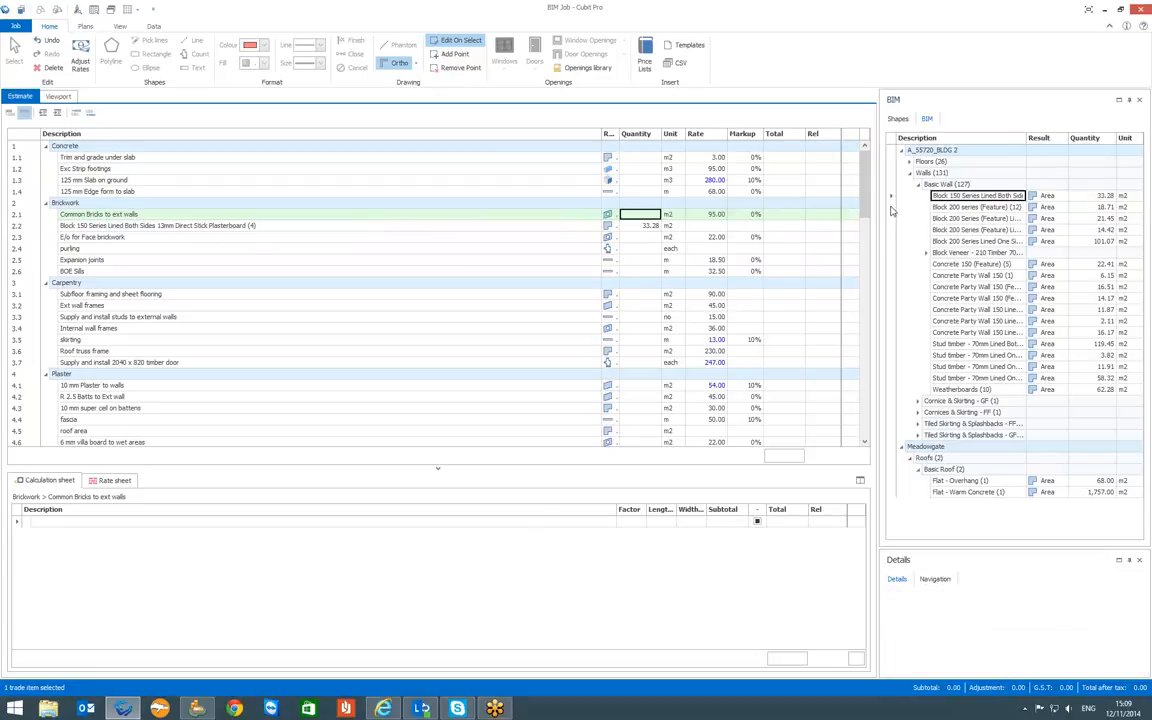
{"action": "left_click_drag", "start_coordinate": [893, 209], "coordinate": [493, 517]}
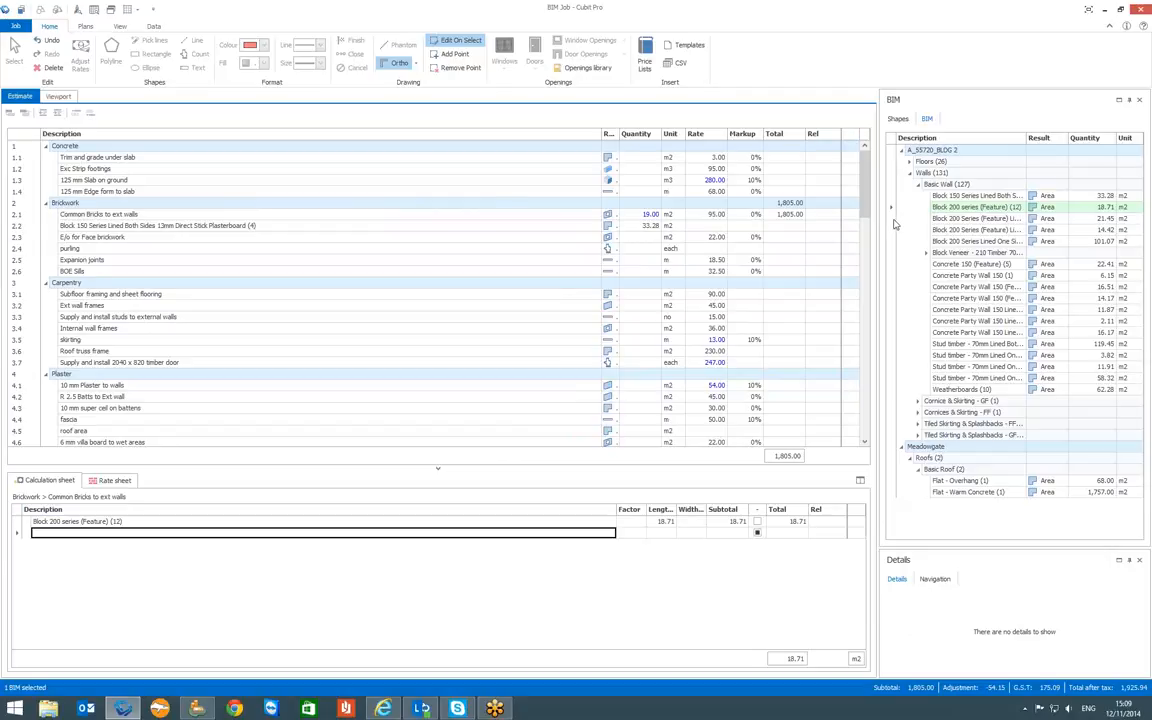
{"action": "left_click_drag", "start_coordinate": [930, 218], "coordinate": [488, 516]}
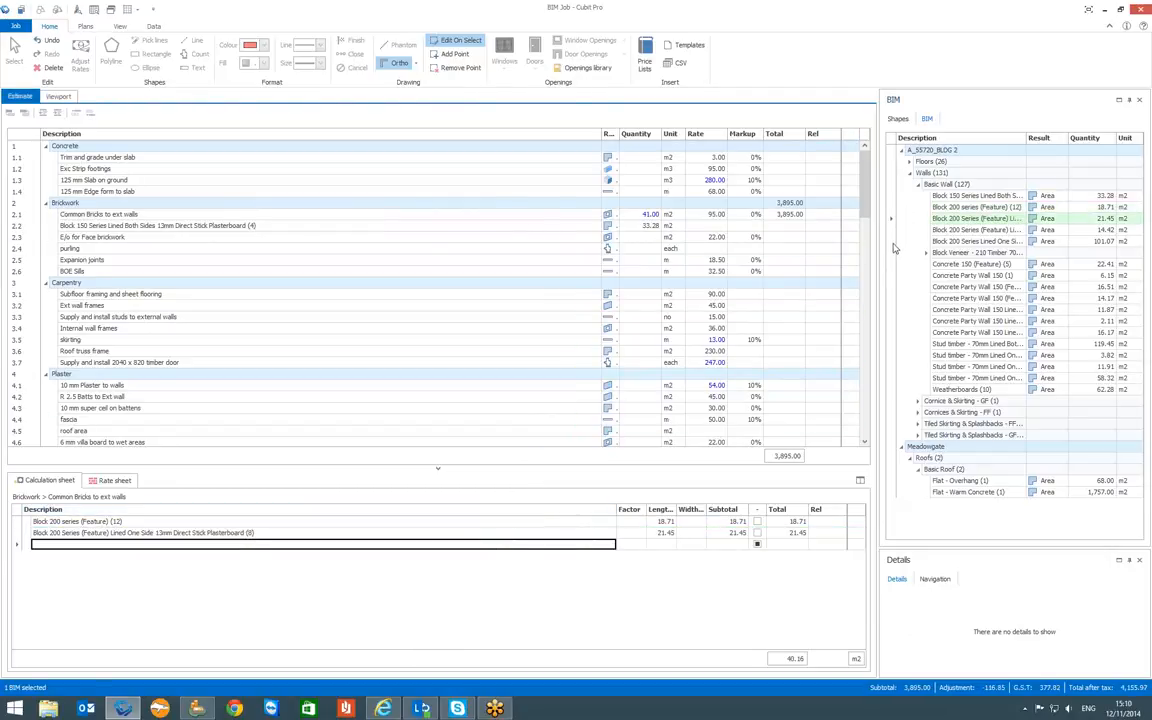
{"action": "left_click_drag", "start_coordinate": [940, 229], "coordinate": [578, 544]}
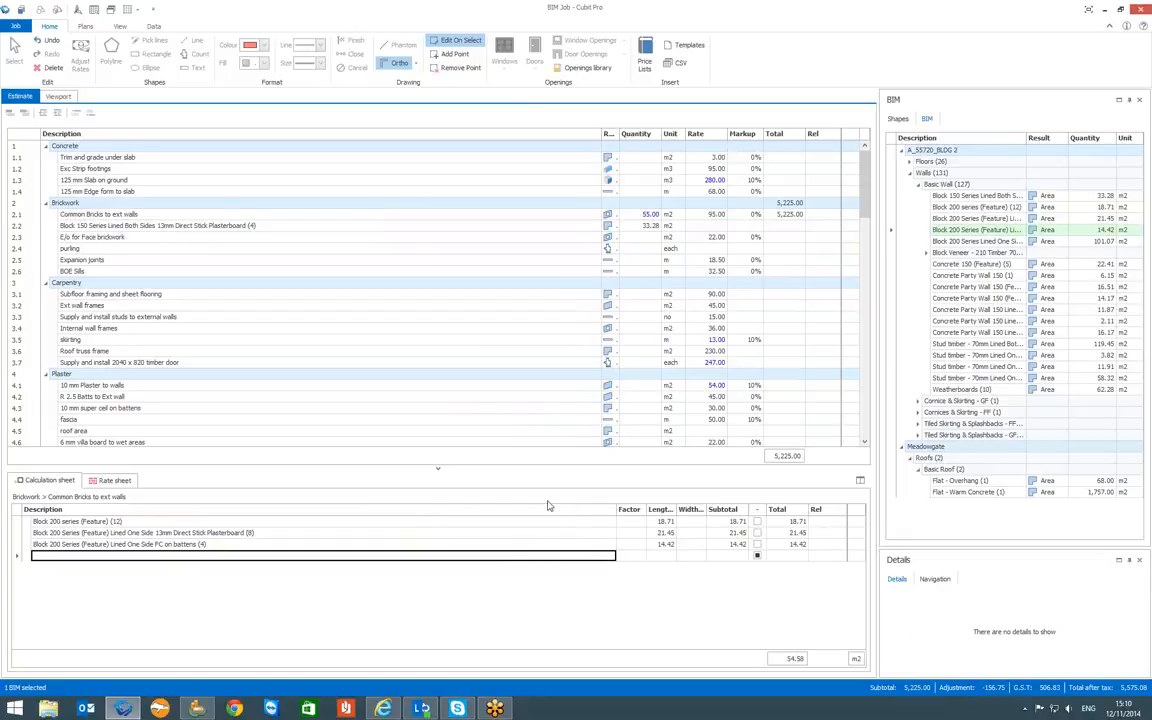
- Add a calculation sheet row named Manually Items to Common Bricks to ext walls, with length 12 and width 15
{"action": "type", "text": "Manually Items"}
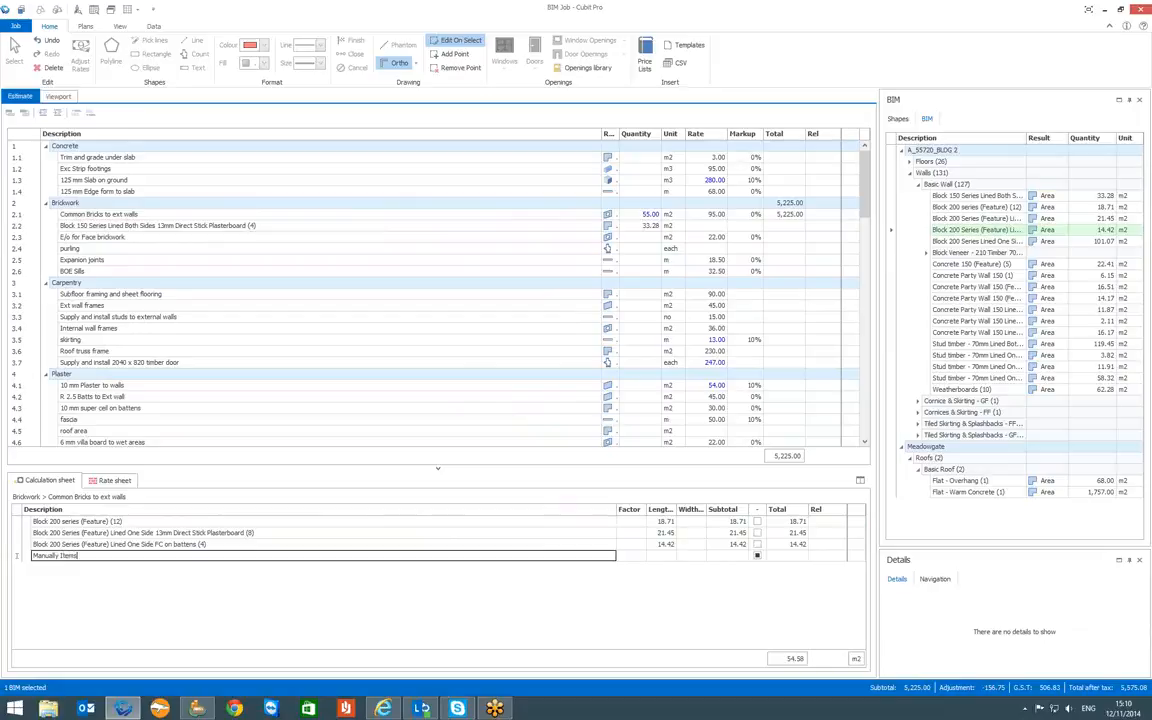
{"action": "key", "text": "Return"}
{"action": "key", "text": "Tab"}
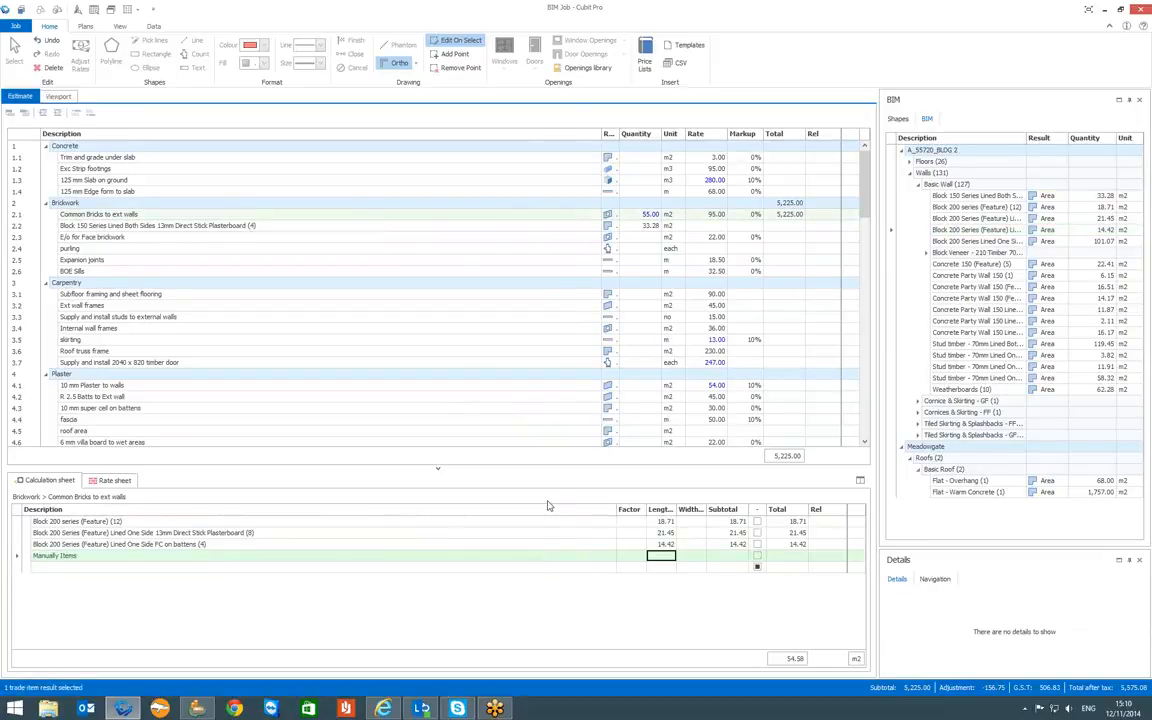
{"action": "type", "text": "12"}
{"action": "key", "text": "Tab"}
{"action": "type", "text": "2"}
{"action": "key", "text": "Return"}
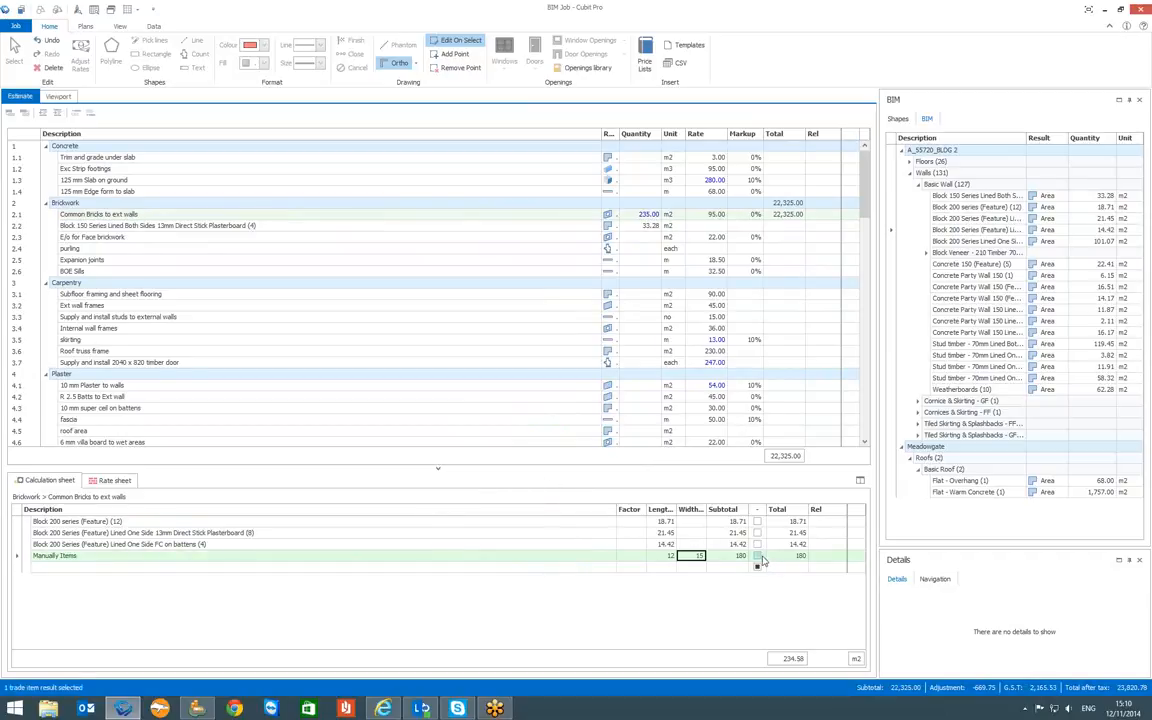
- Mark the Manually Items row as a deduction, and clear the mark again
{"action": "left_click", "coordinate": [757, 555]}
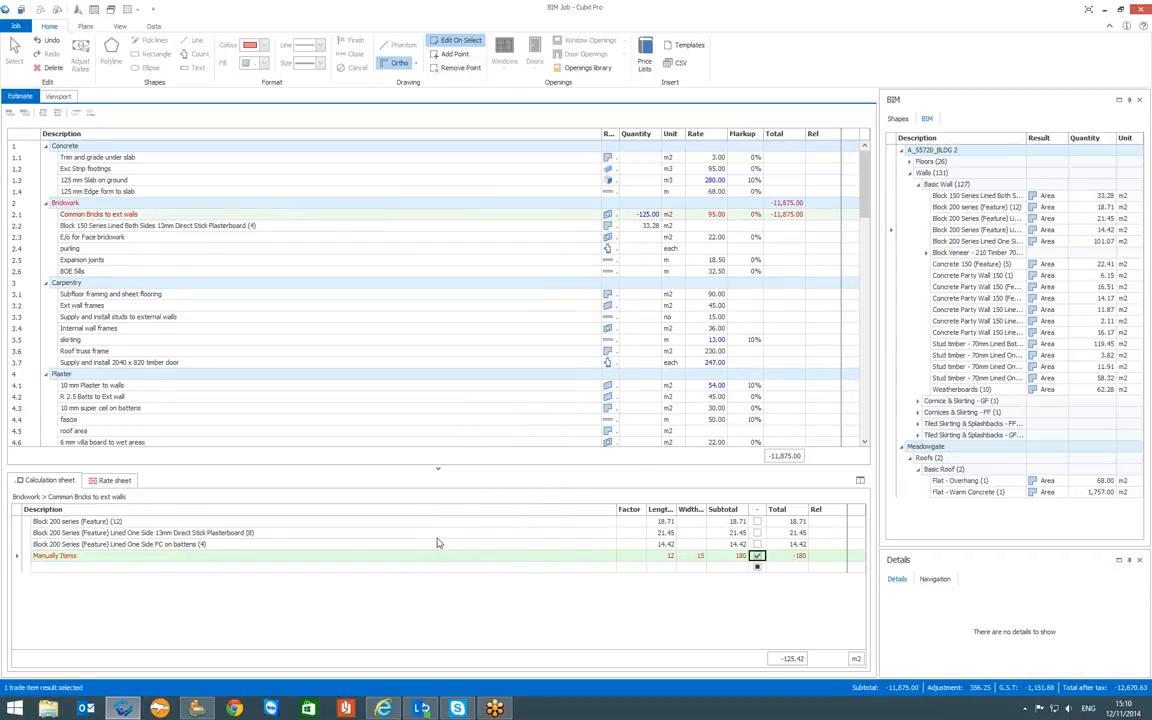
{"action": "left_click", "coordinate": [757, 556]}
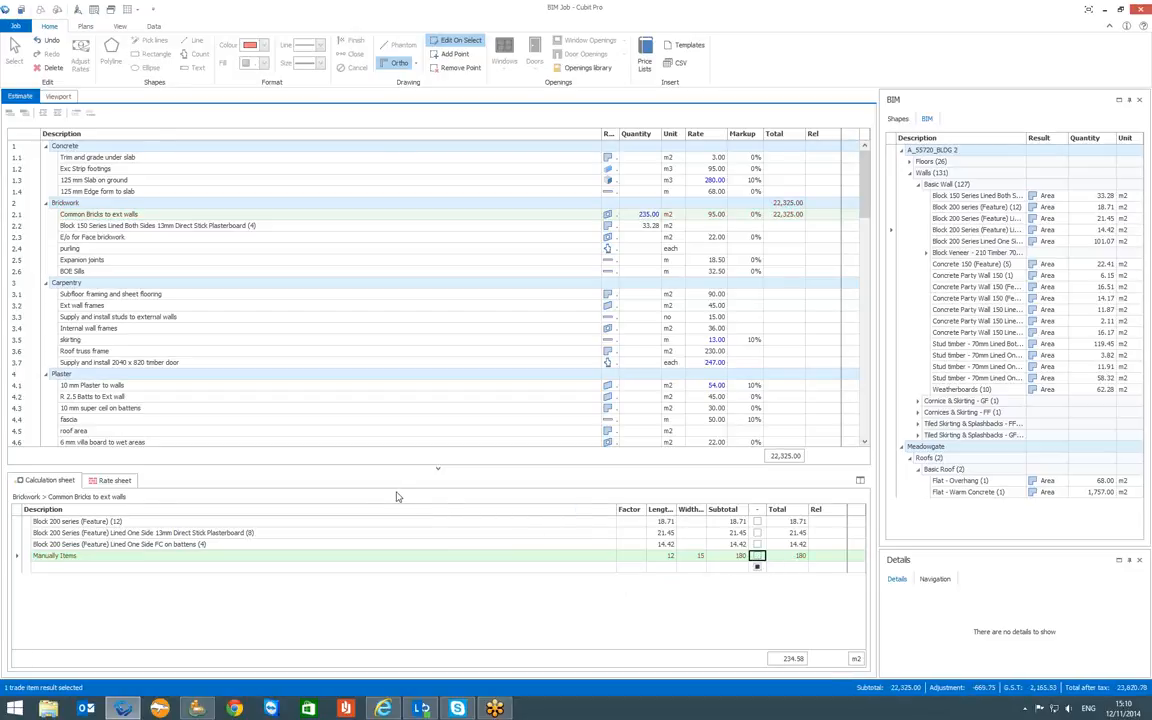